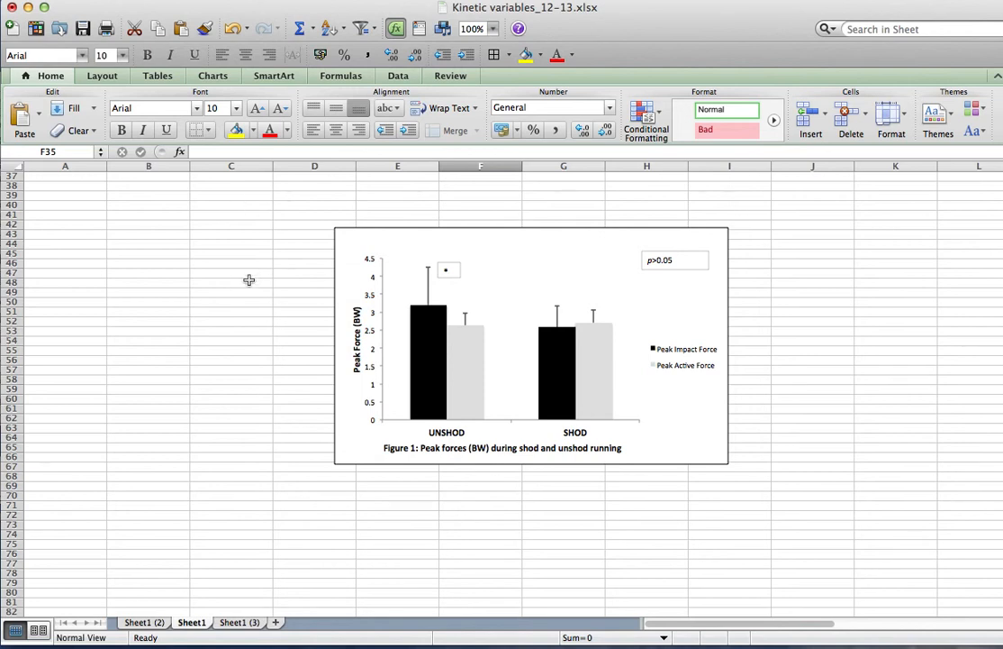
Hide rows 4 to 28 holding the individual participant values in both tables
scroll(247, 281, up, 10)
scroll(248, 281, up, 2)
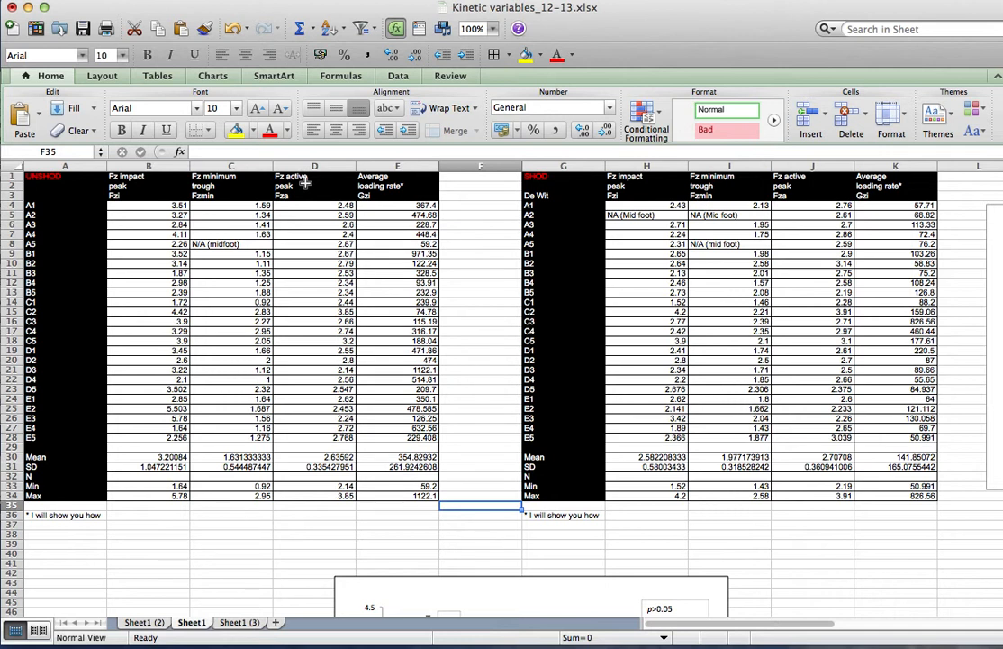
drag(7, 205, 14, 437)
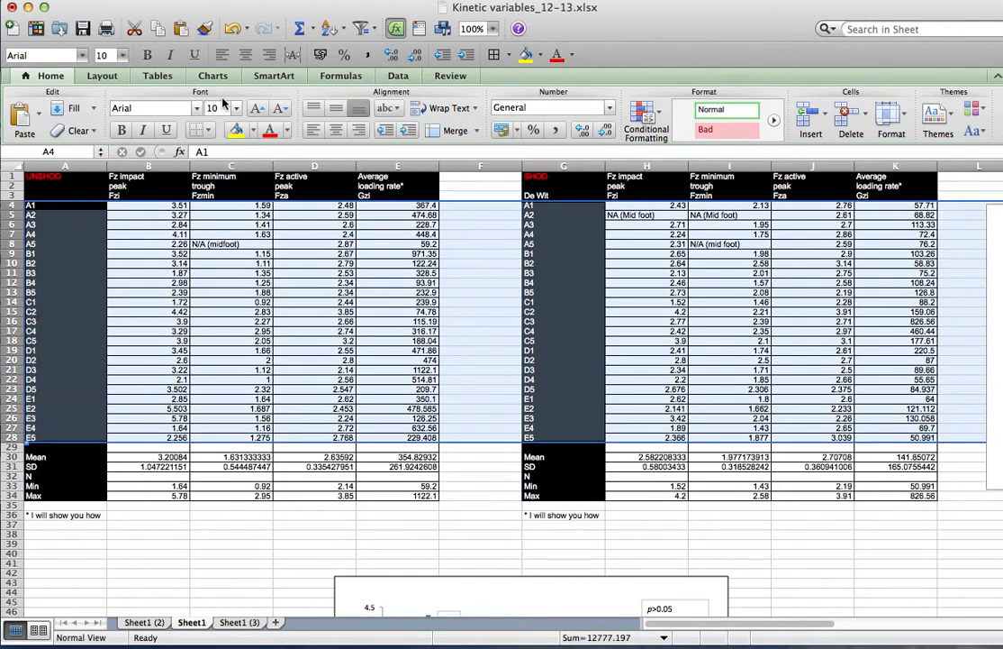
click(162, 0)
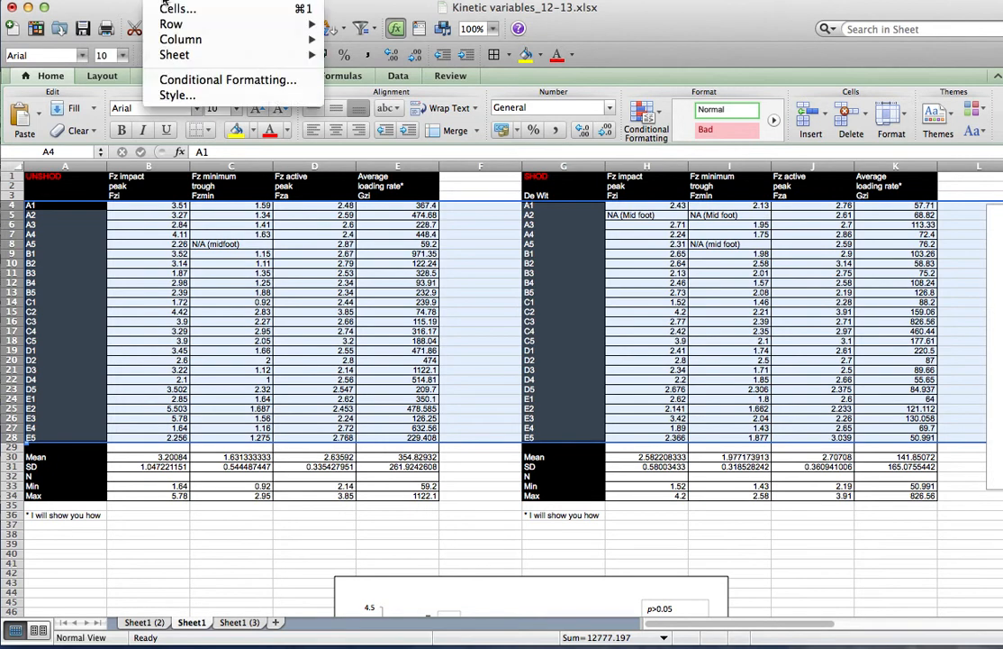
mouse_move(195, 25)
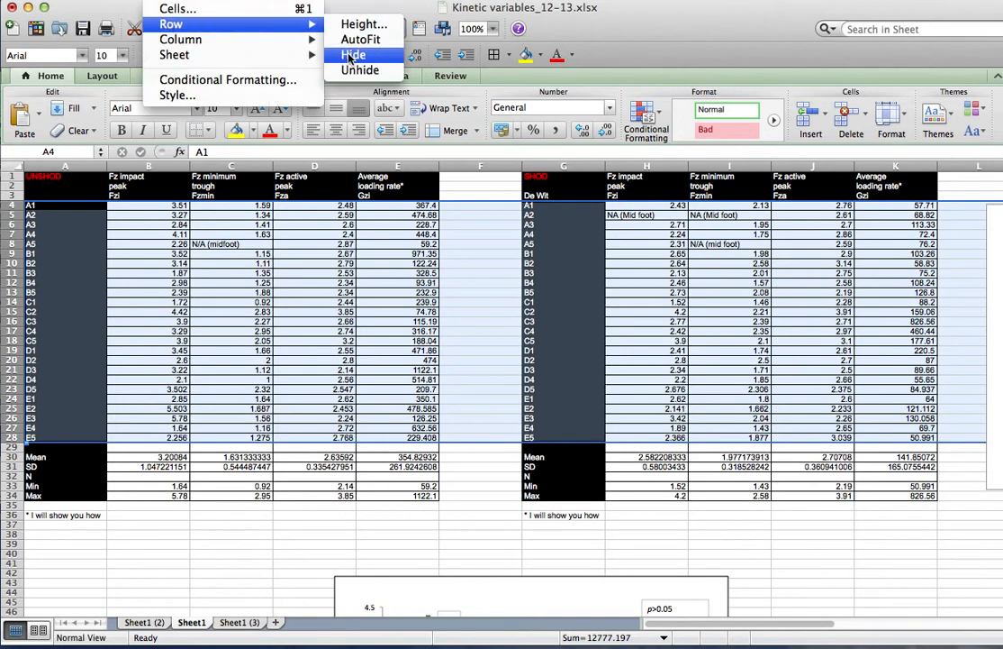
click(351, 55)
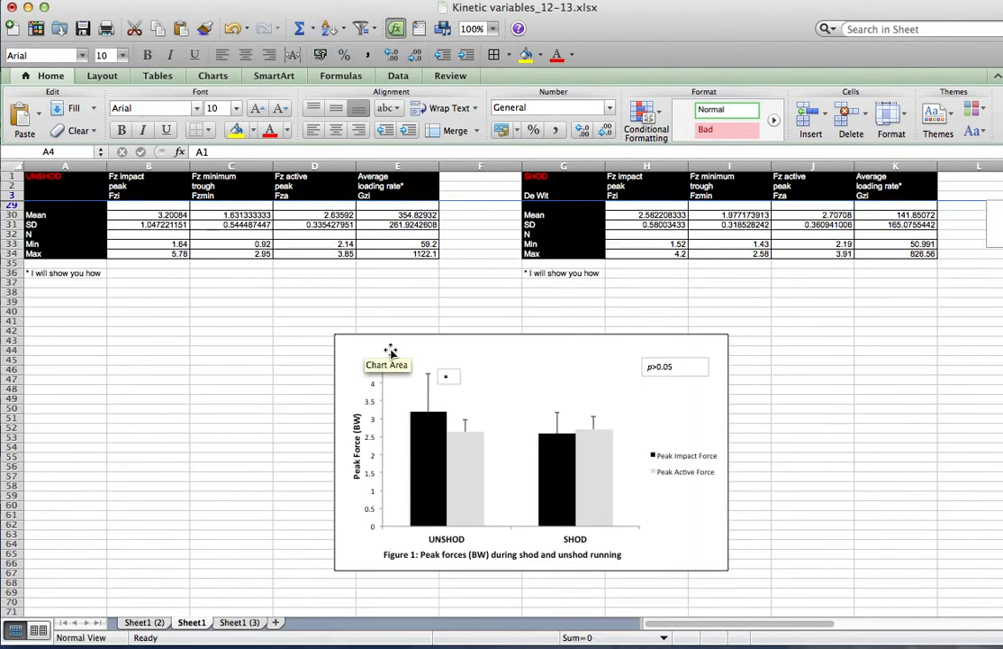
Move the existing example peak-force chart out of the way to the far right of the sheet
click(491, 339)
drag(491, 339, 1001, 329)
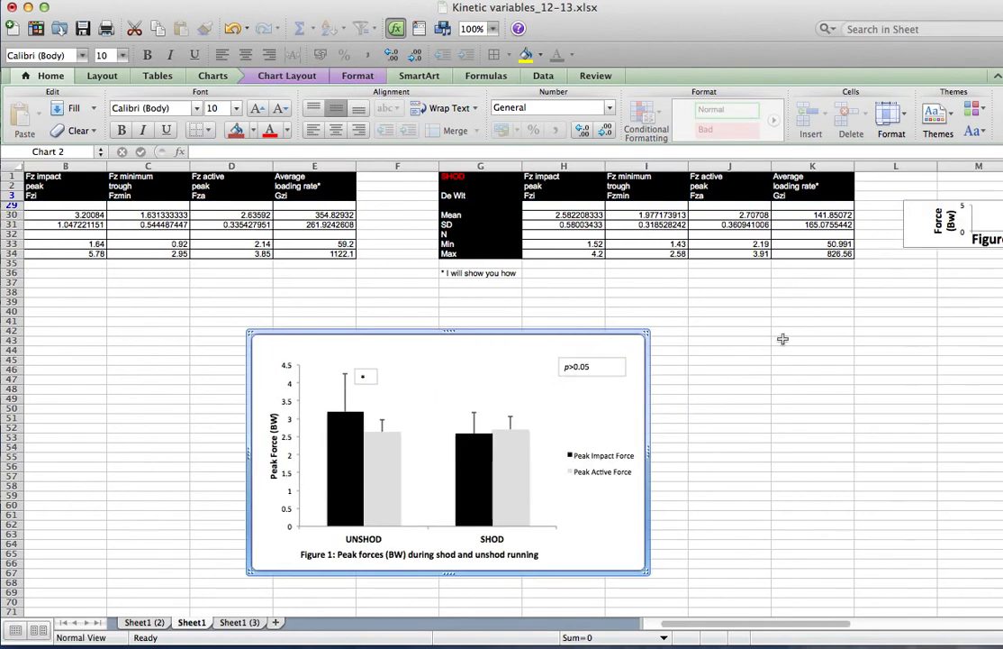
drag(441, 329, 975, 313)
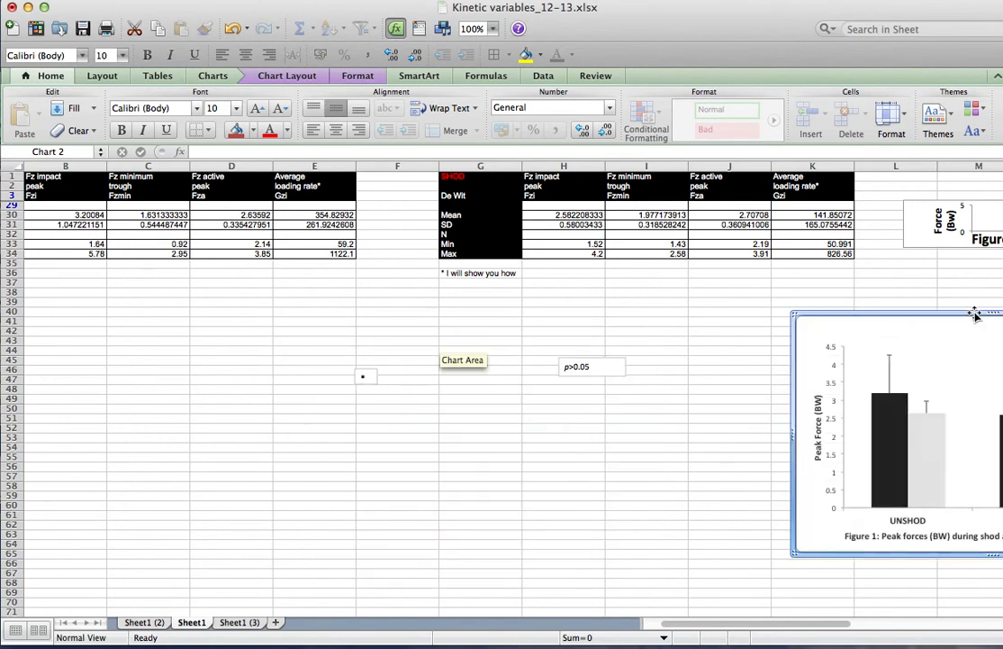
drag(847, 313, 941, 311)
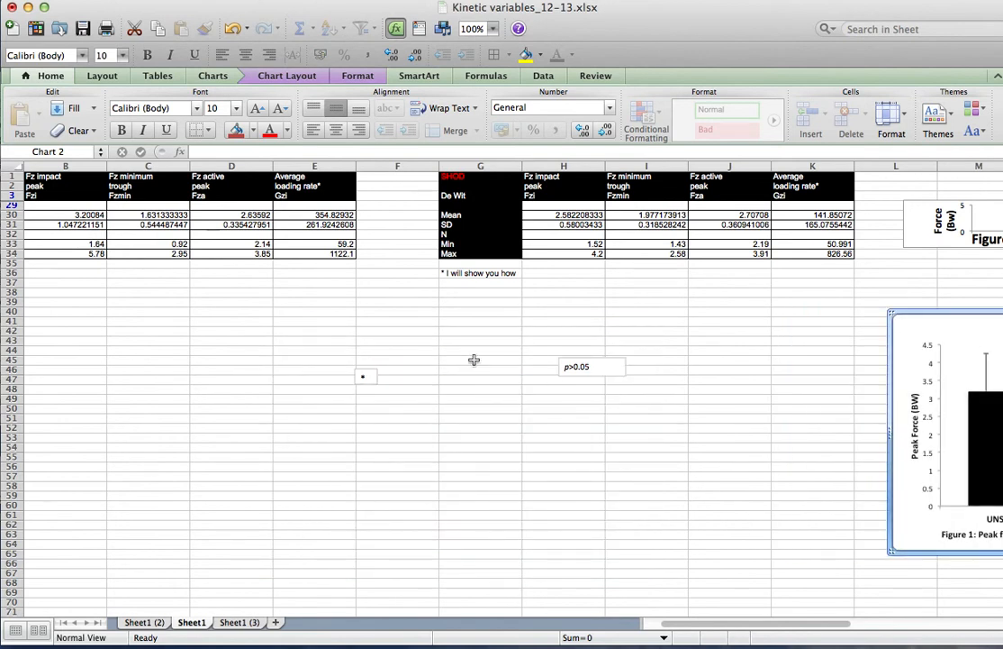
Move the asterisk and p>0.05 text boxes up beside each other below the SHOD table, around row 38
click(369, 368)
drag(371, 367, 571, 285)
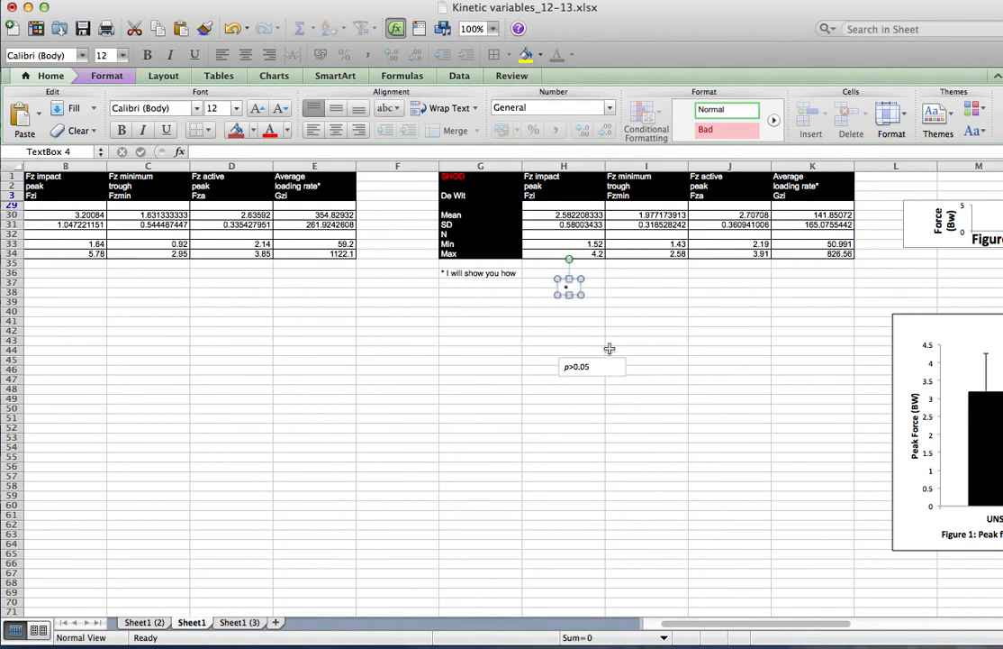
click(605, 361)
drag(606, 360, 633, 282)
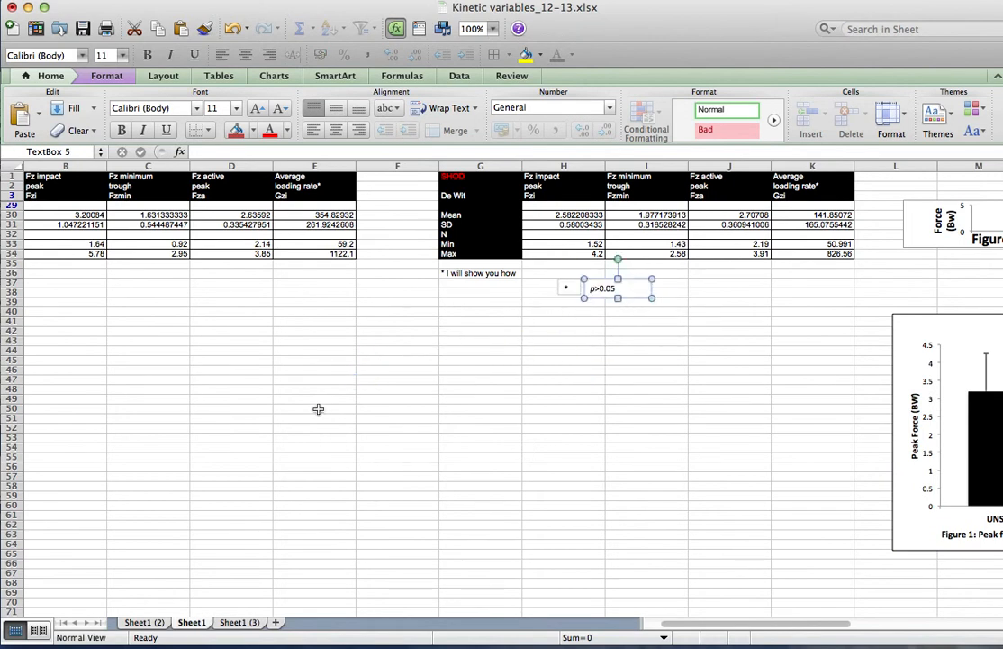
Select the mean impact peak cells B30 and H30 and insert a 2-D clustered column chart
scroll(318, 409, left, 1)
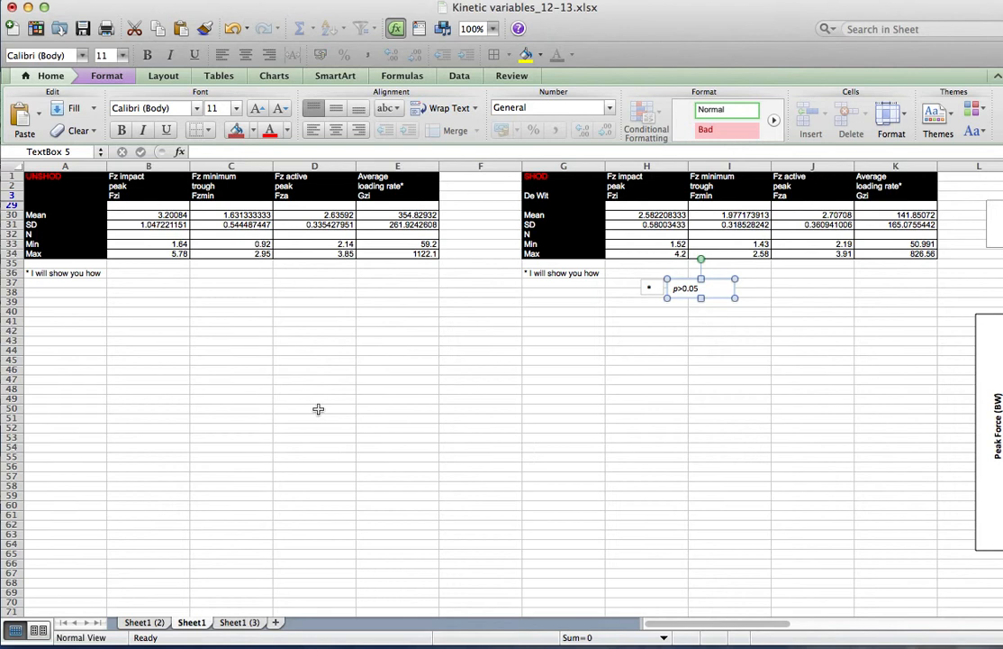
click(149, 214)
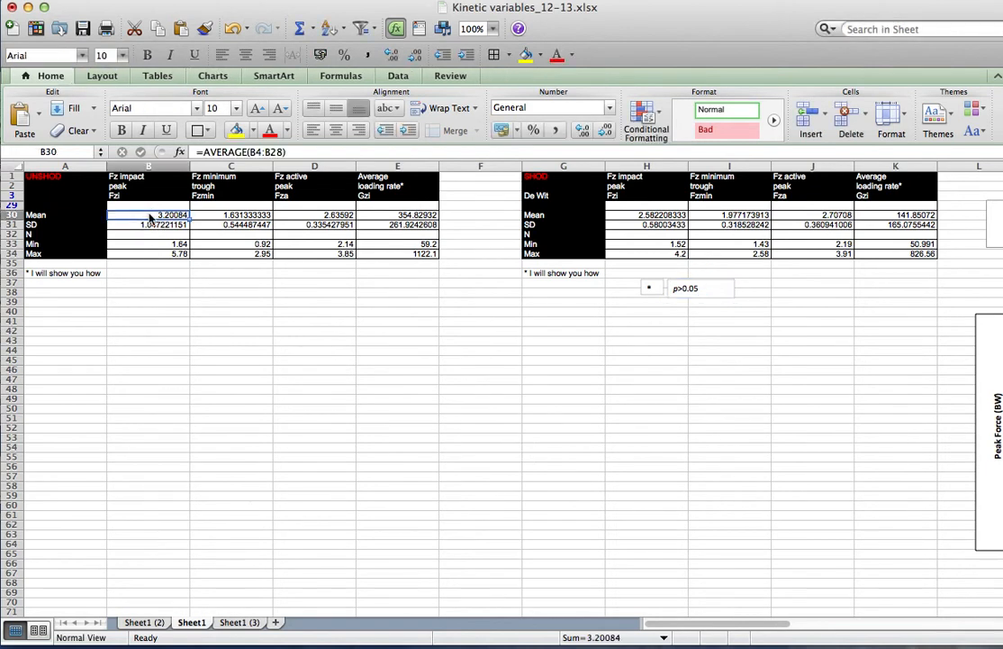
click(630, 215)
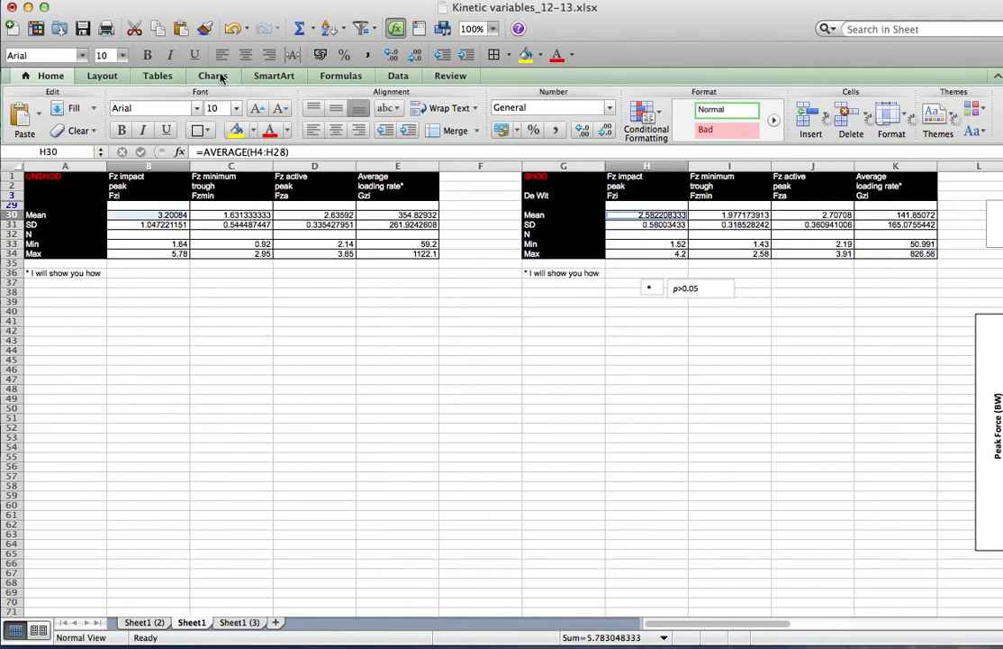
click(213, 75)
click(25, 117)
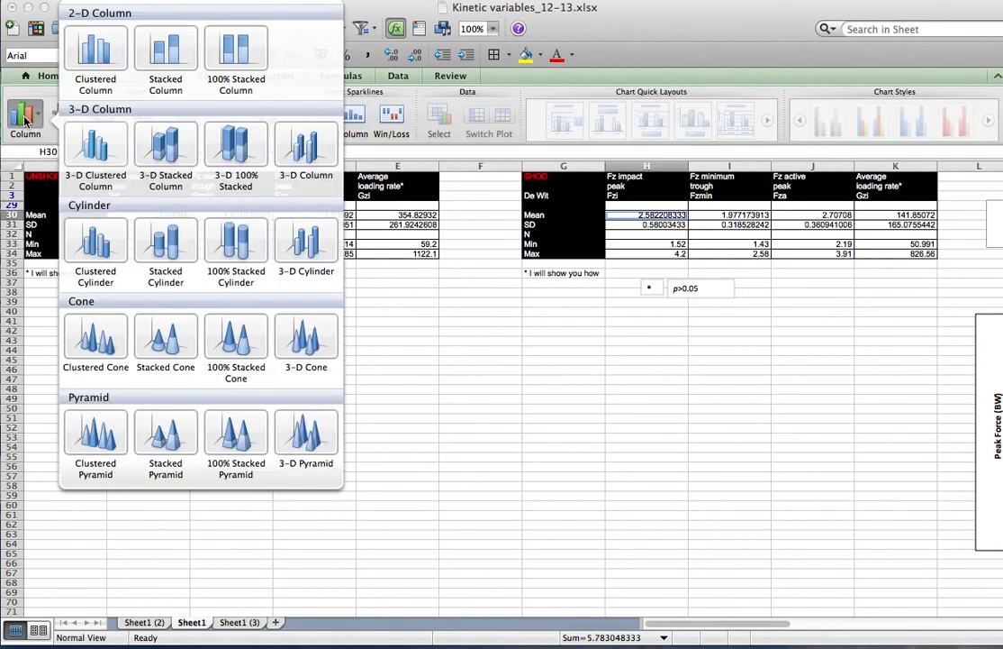
click(85, 50)
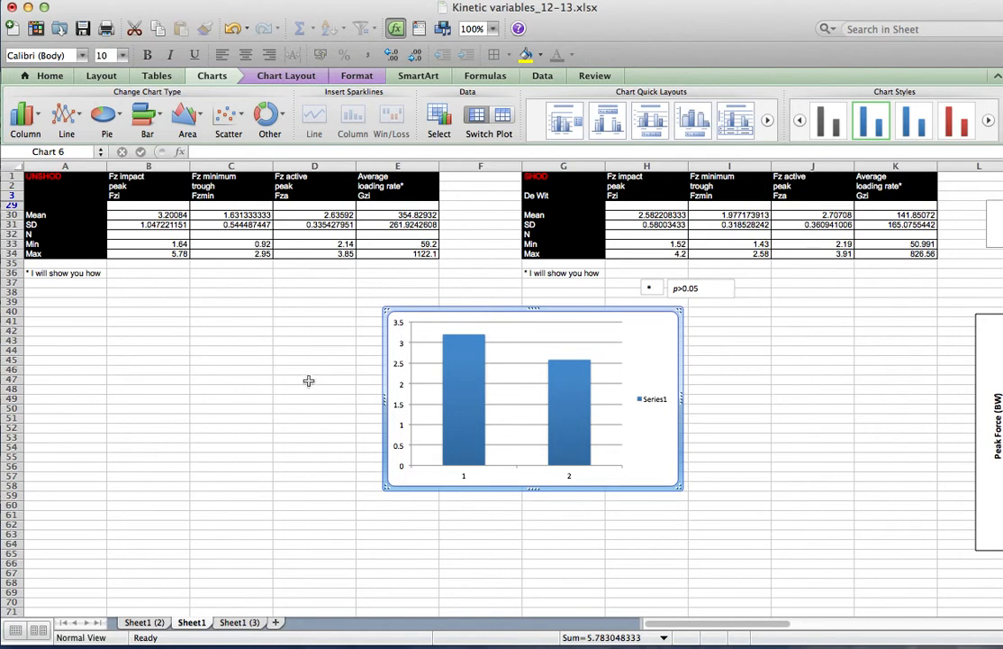
Move the new chart left under the tables and name its first data series Impact Peak
drag(481, 312, 374, 333)
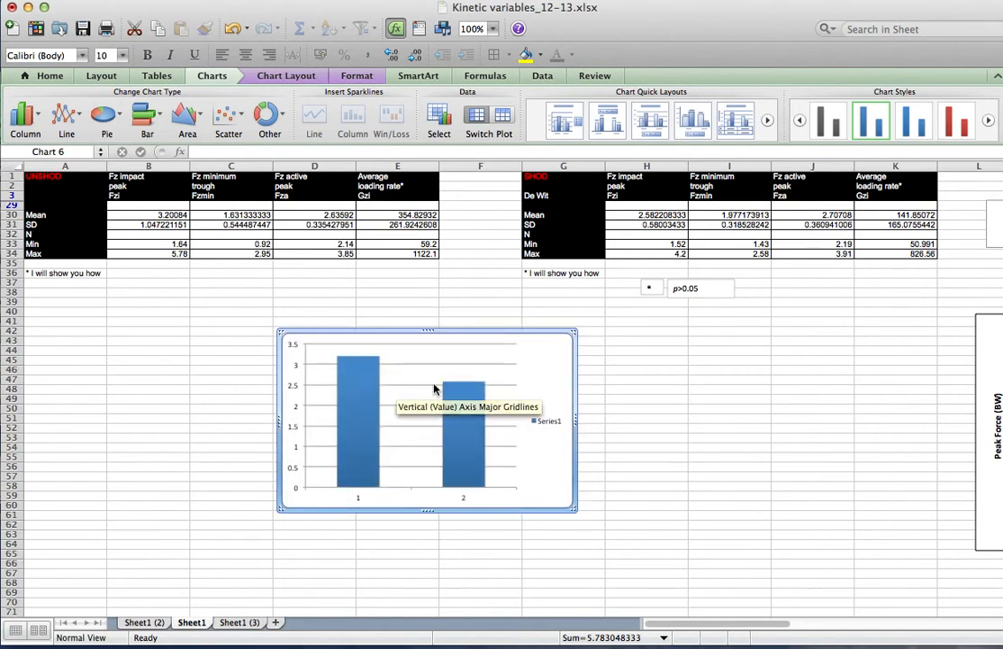
click(439, 118)
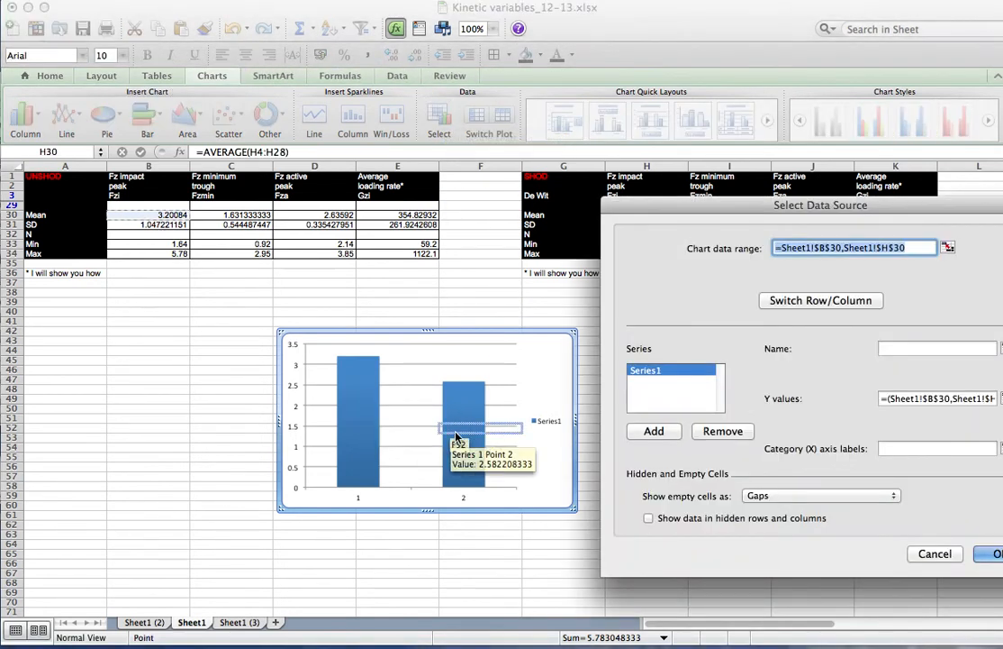
click(891, 349)
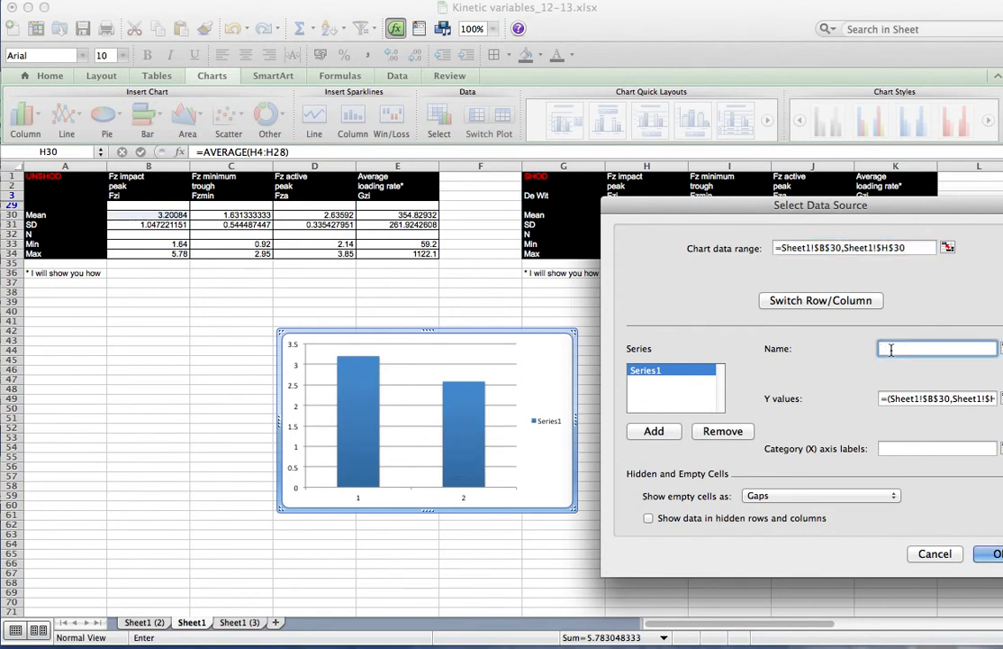
text(Impact Peak)
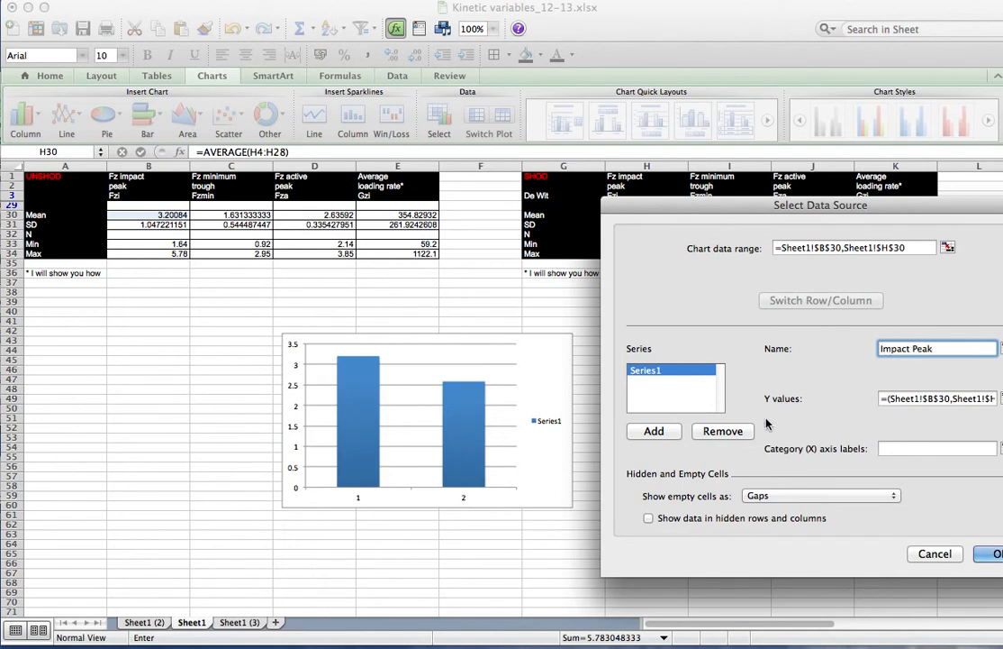
Add a second series named Active Peak with Y values from cells D30 and J30
click(650, 431)
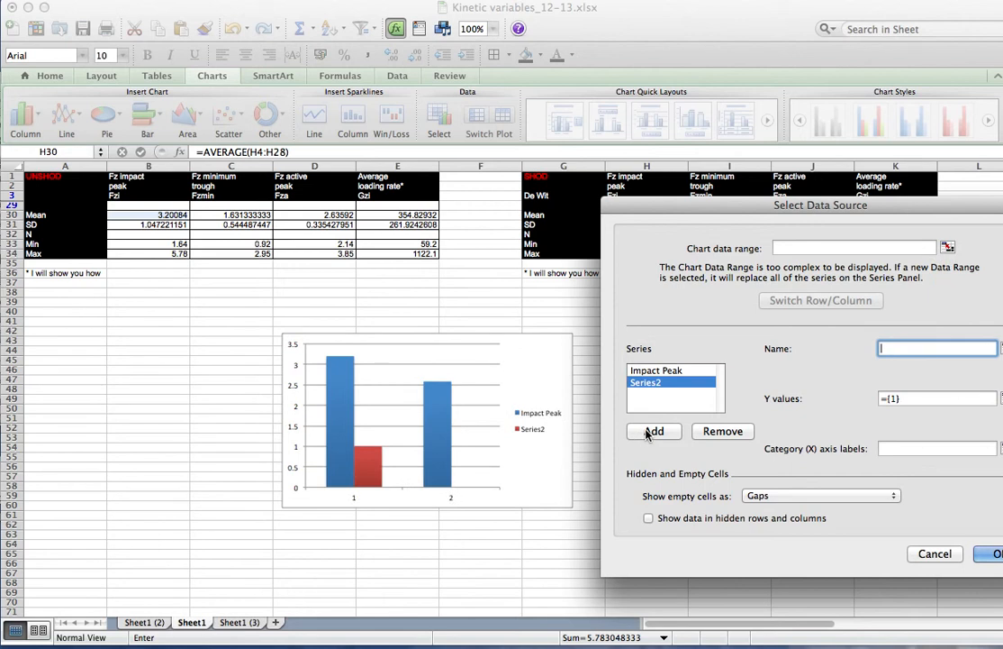
text(Active Peak)
click(1001, 398)
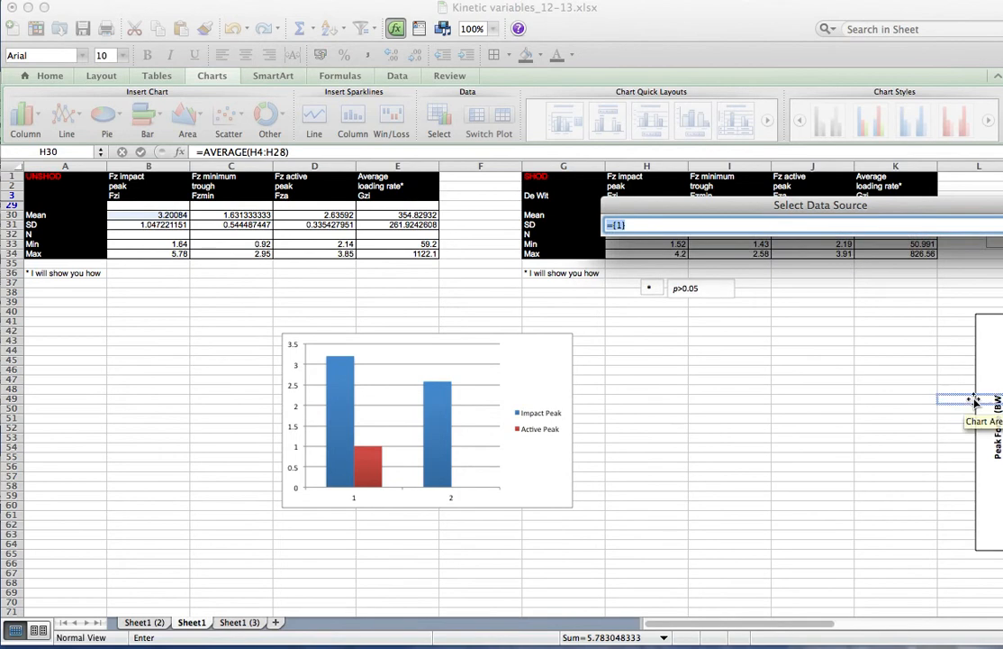
click(245, 216)
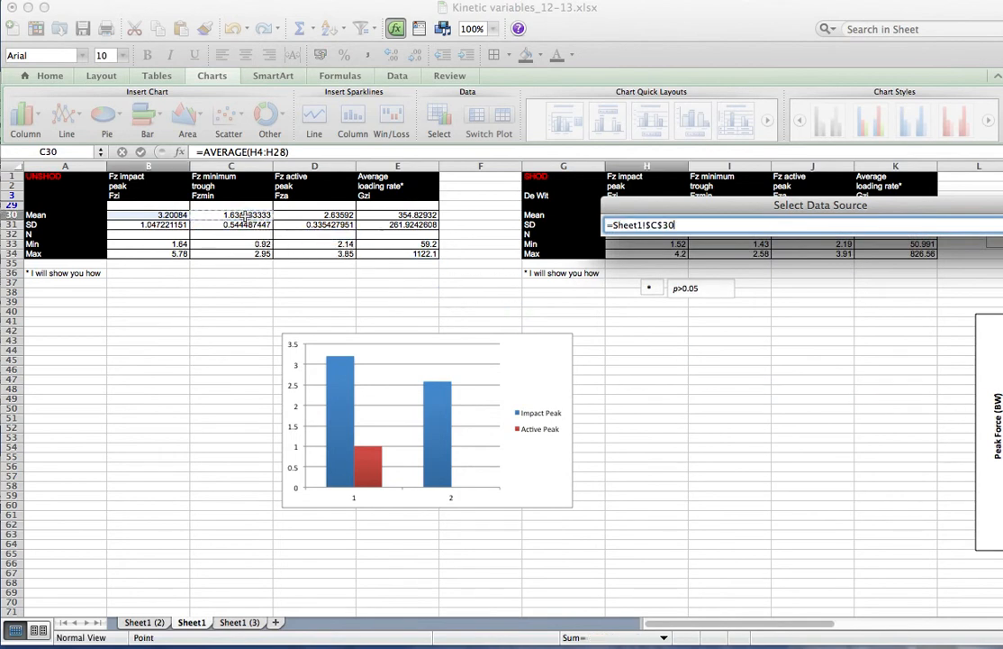
click(283, 216)
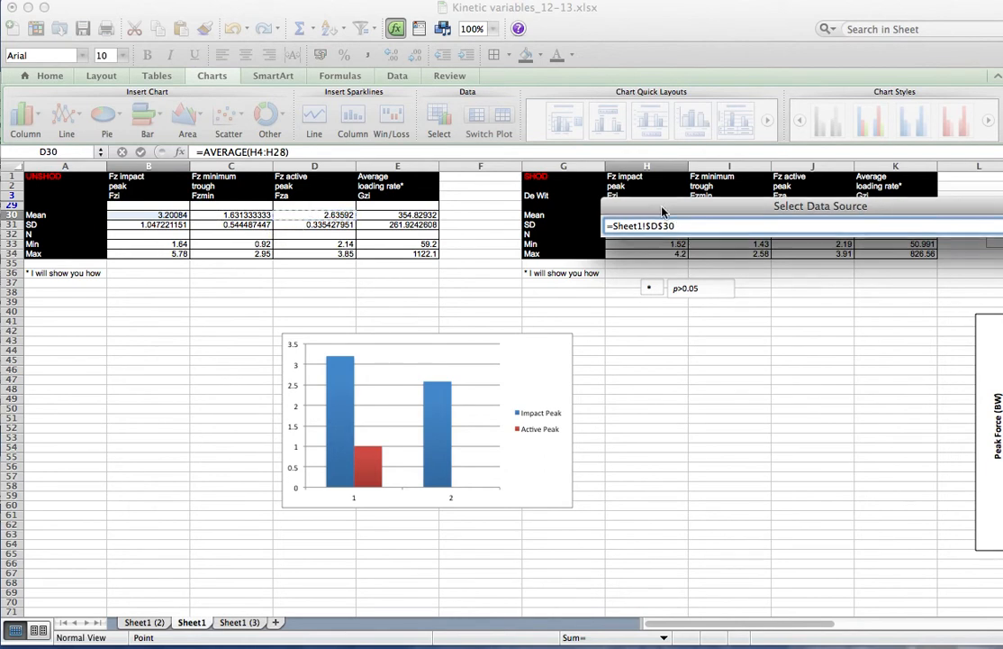
drag(663, 205, 663, 331)
super+click(786, 217)
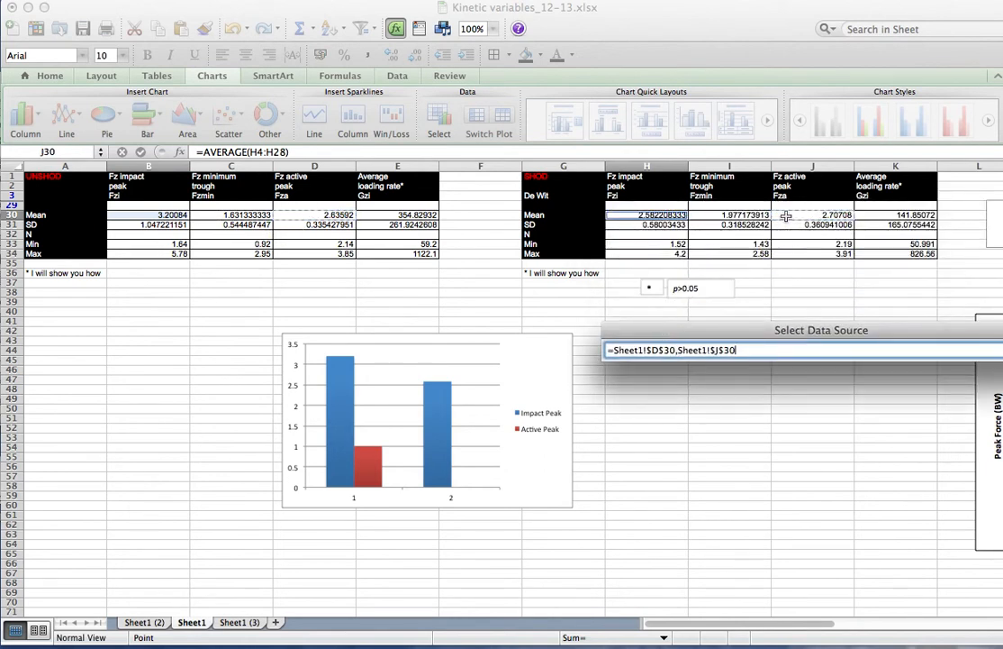
key(Return)
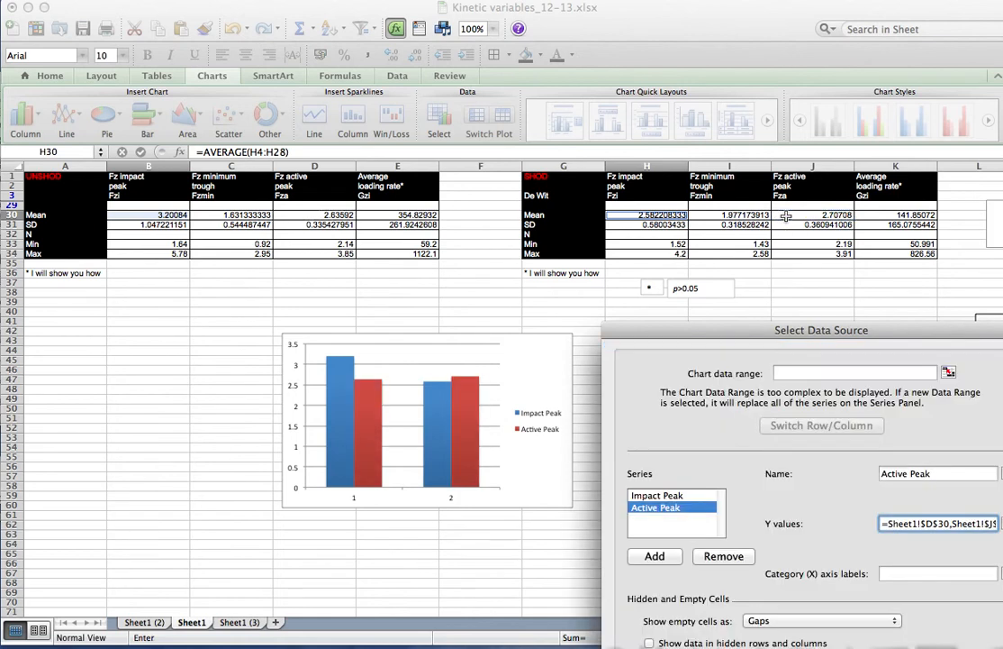
Set the category axis labels to the UNSHOD and SHOD headings in A1 and G1, and confirm the data source
drag(922, 330, 915, 240)
mouse_move(333, 409)
mouse_move(453, 455)
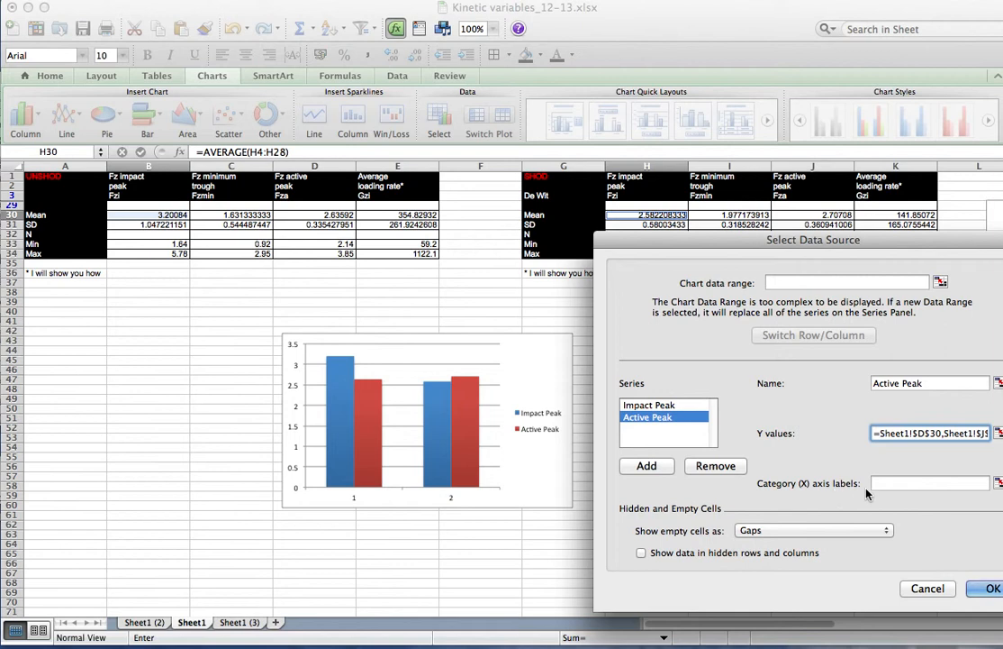
click(996, 483)
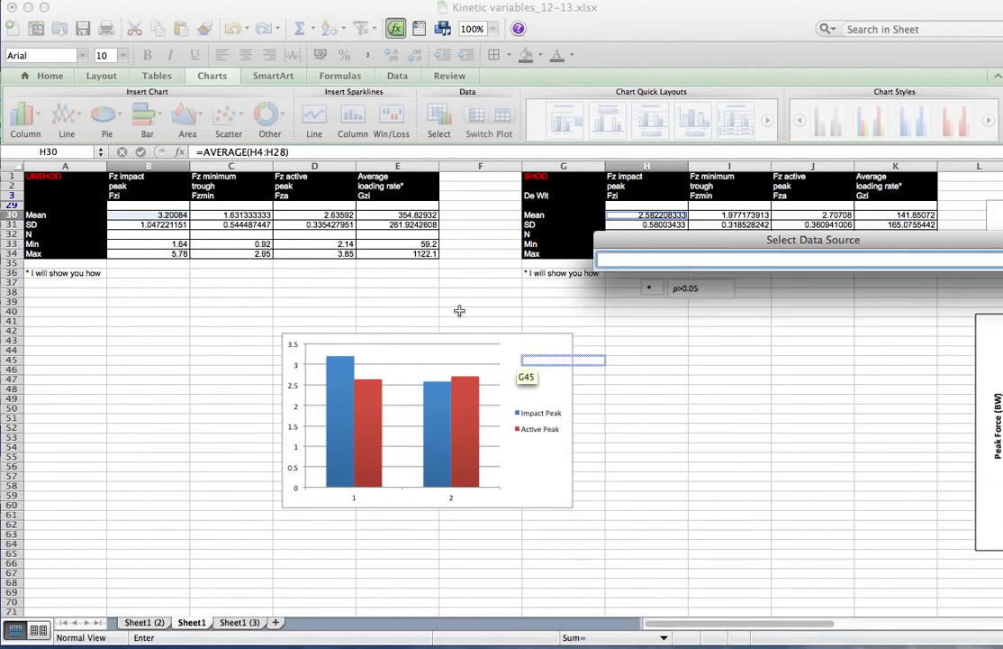
click(54, 178)
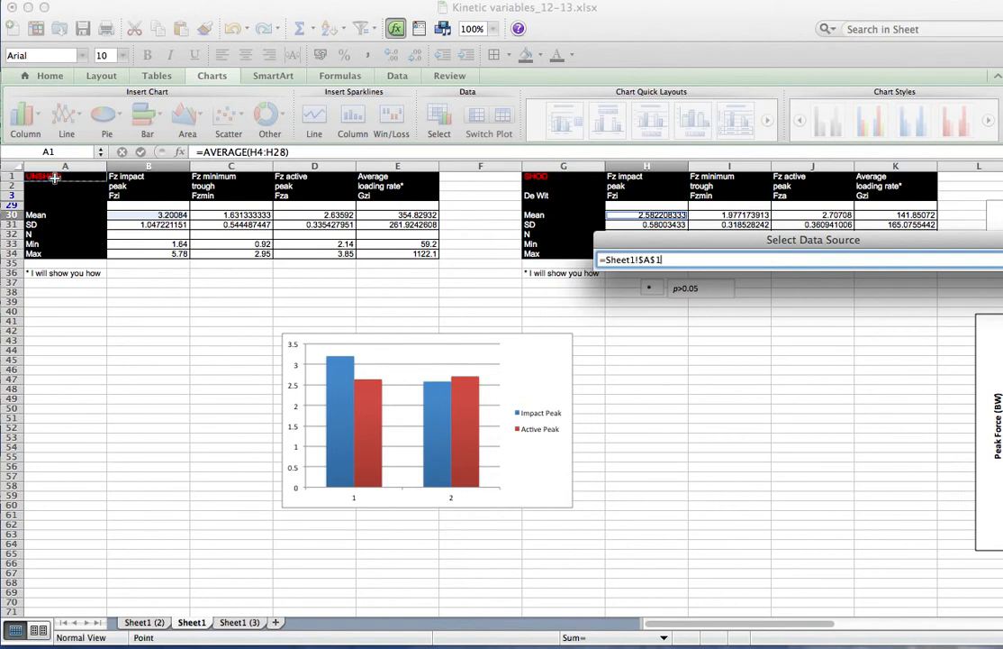
super+click(552, 176)
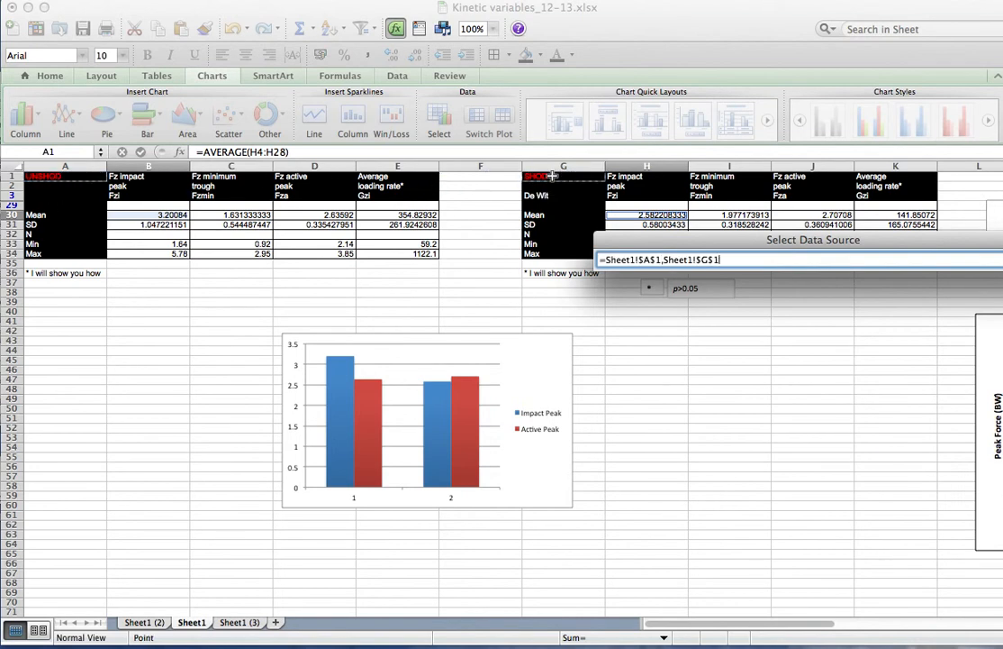
key(Return)
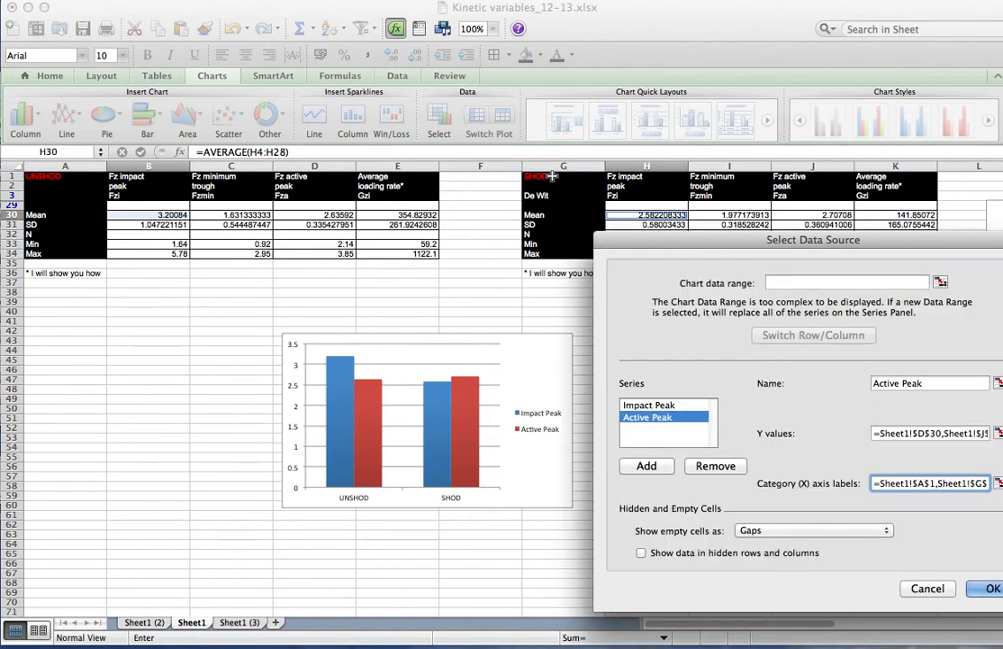
click(989, 588)
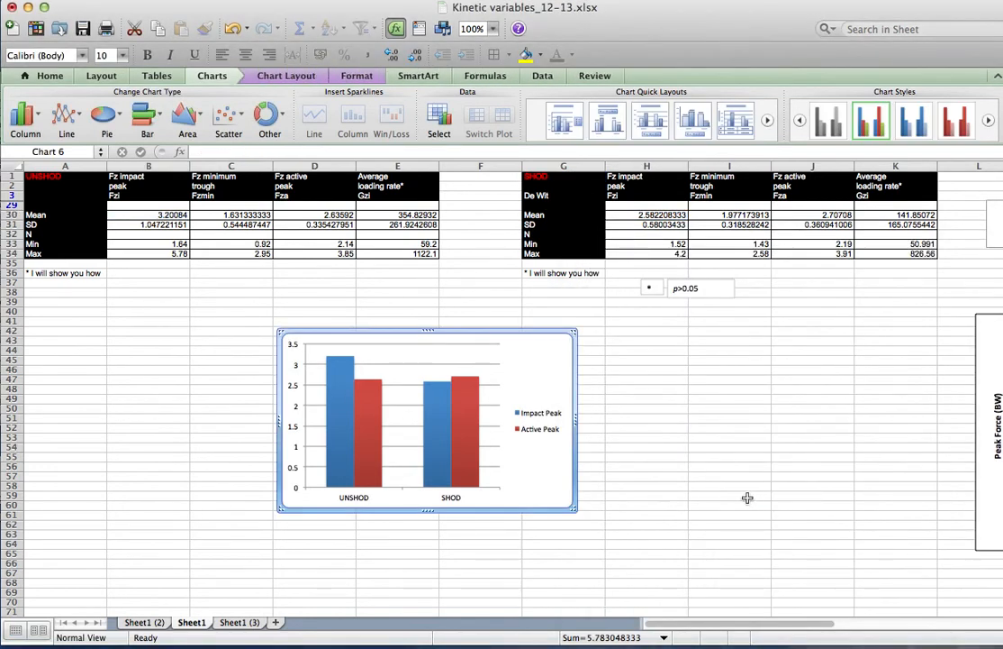
Enlarge the chart and add a rotated vertical axis title reading Peak Force (BW)
drag(568, 506, 690, 577)
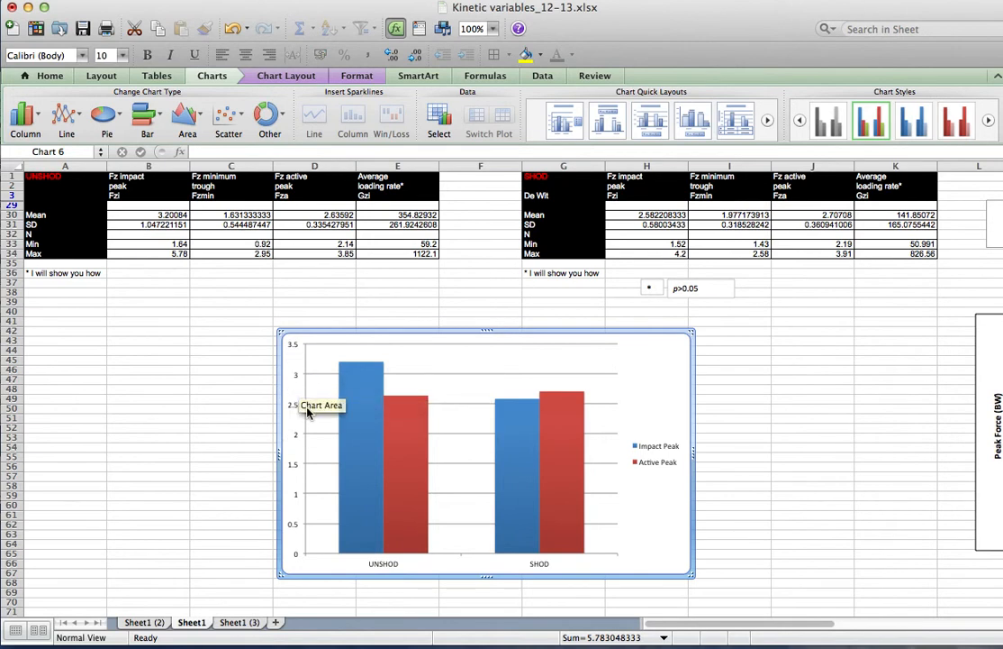
click(279, 78)
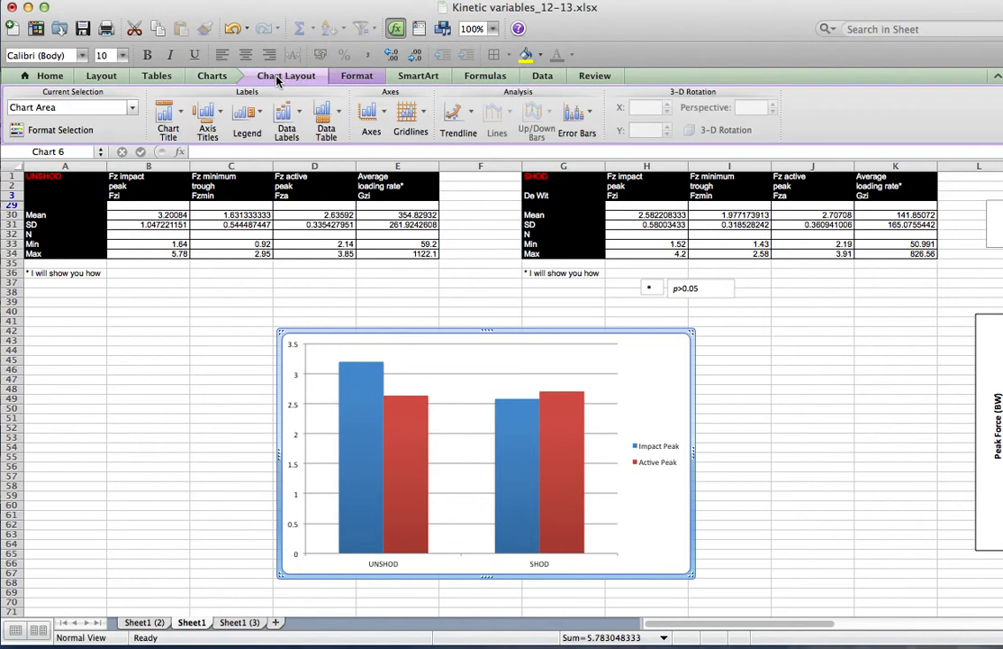
click(206, 117)
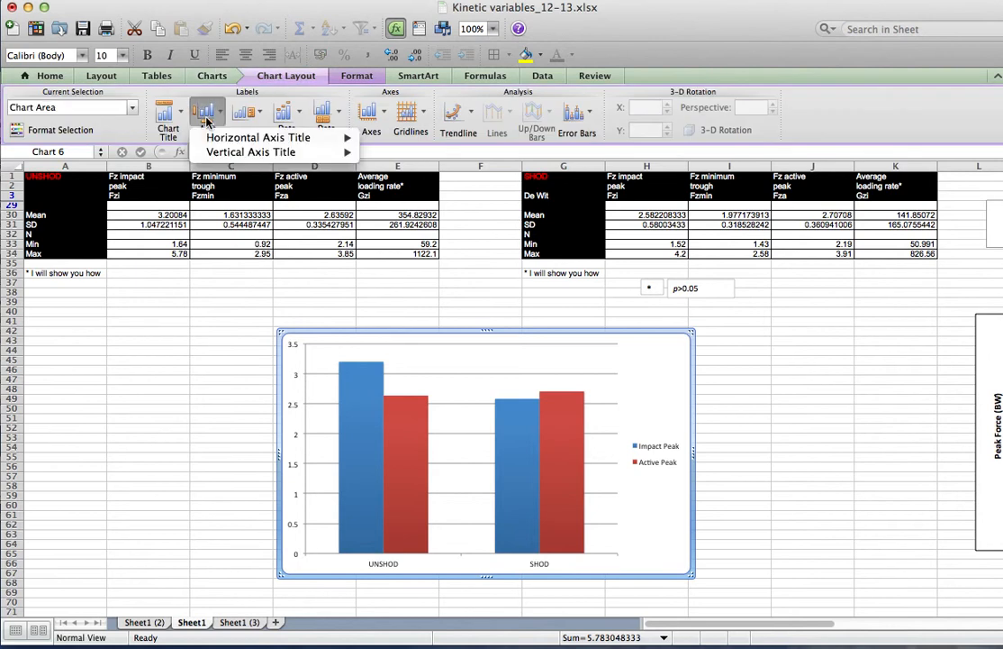
mouse_move(261, 151)
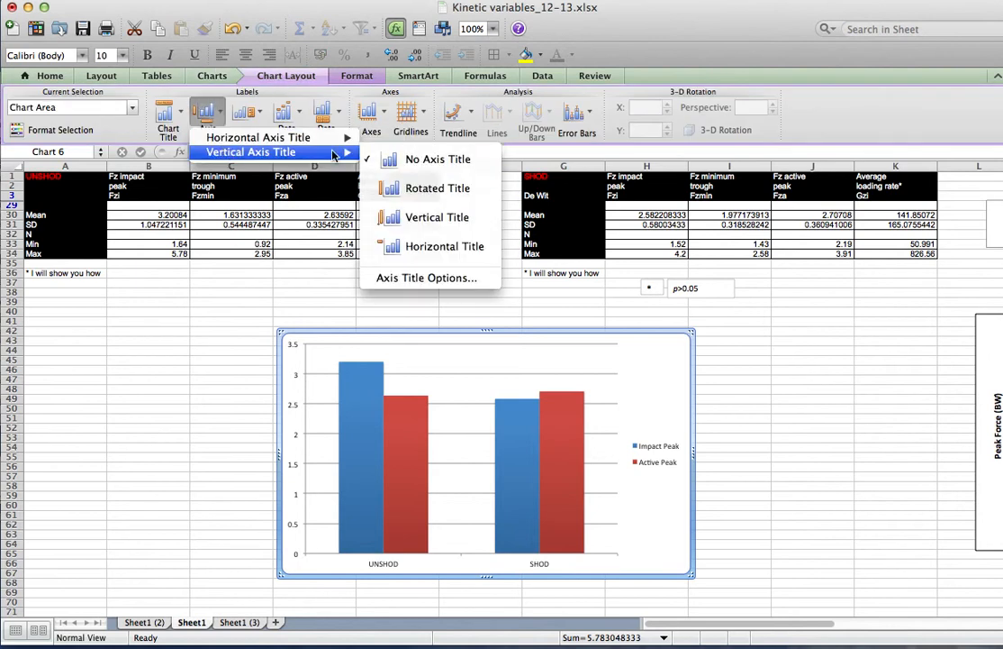
click(427, 195)
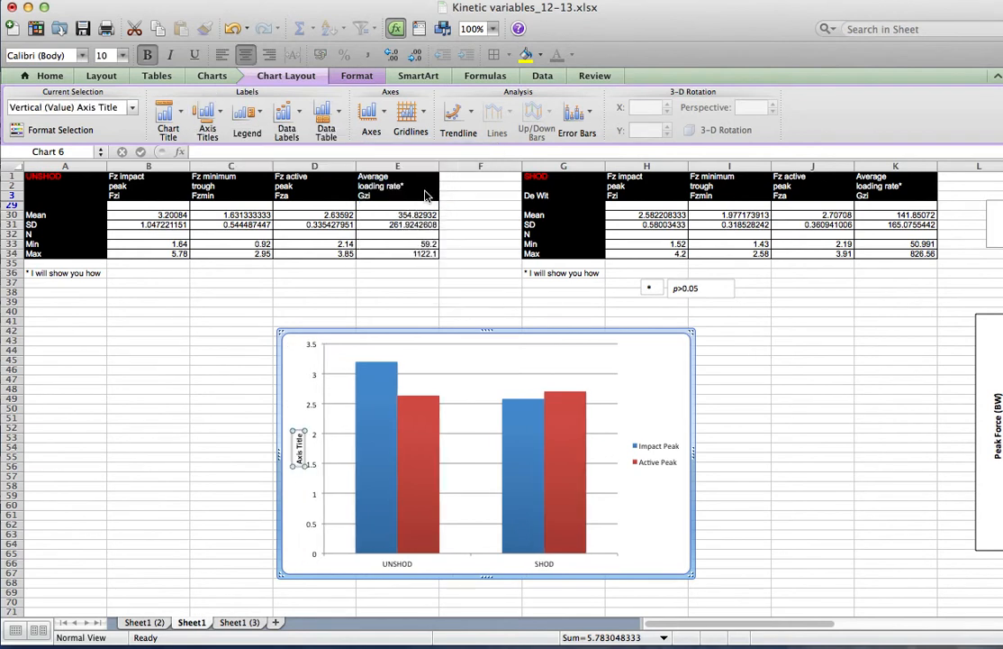
text(Peak For)
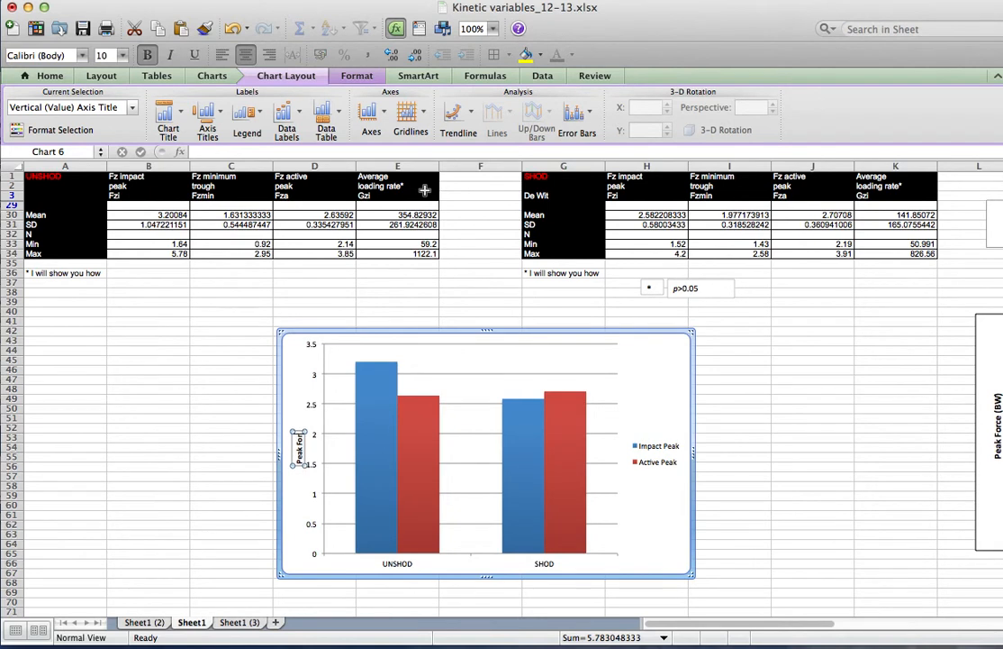
text(ce (BW))
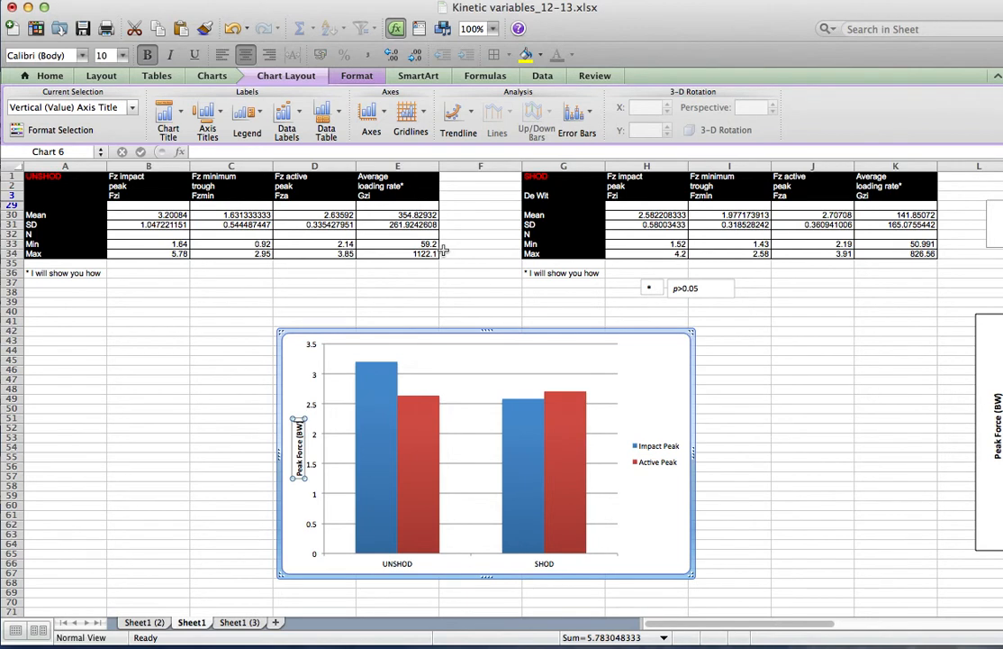
key(Return)
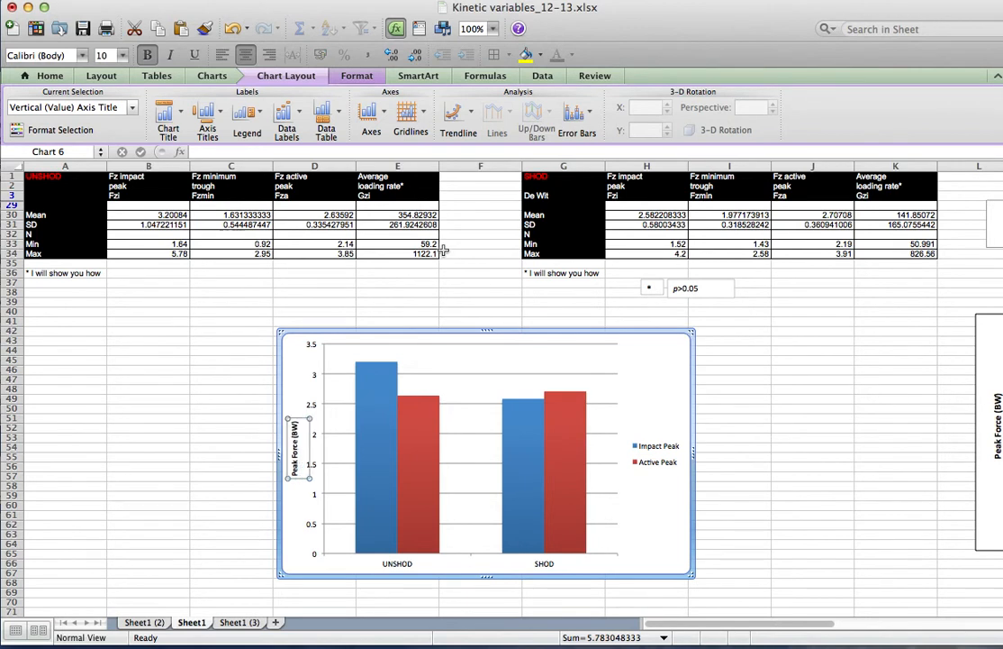
Set the vertical axis title's font size to 12
key(BackSpace)
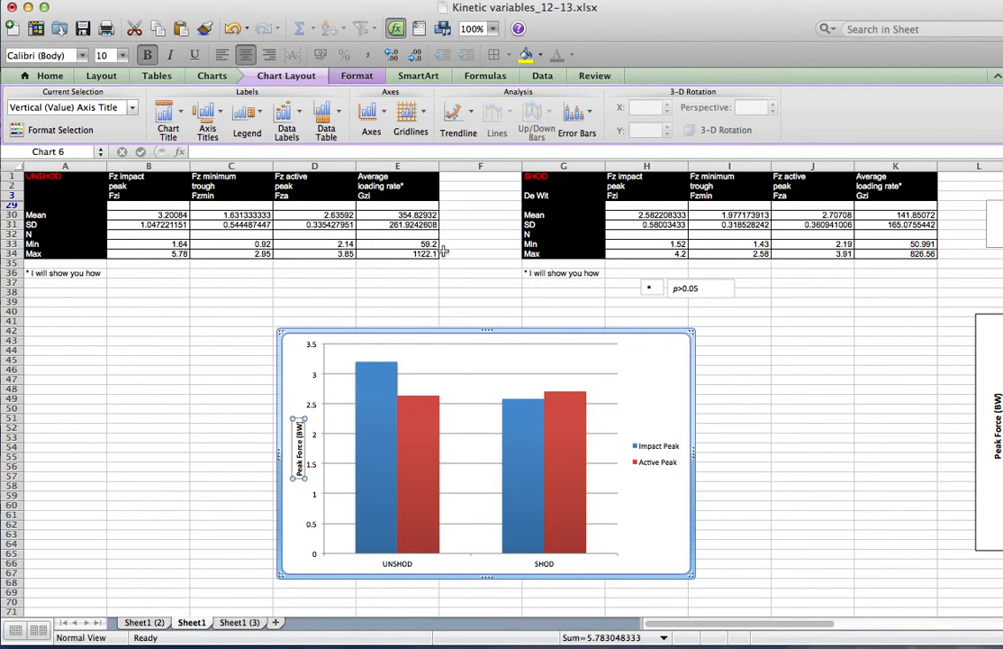
click(671, 380)
click(301, 442)
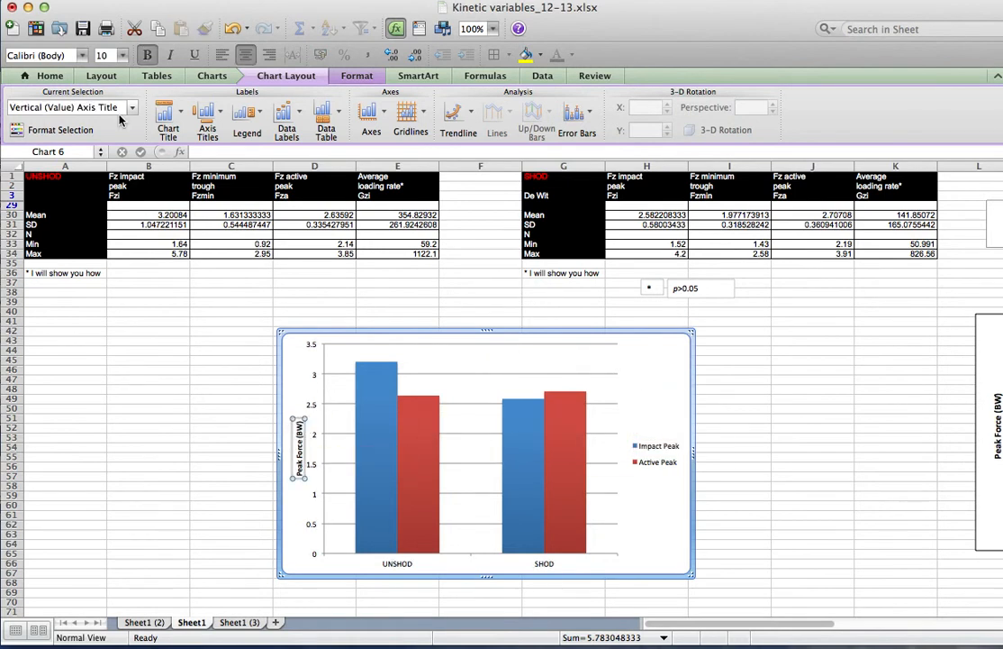
click(123, 55)
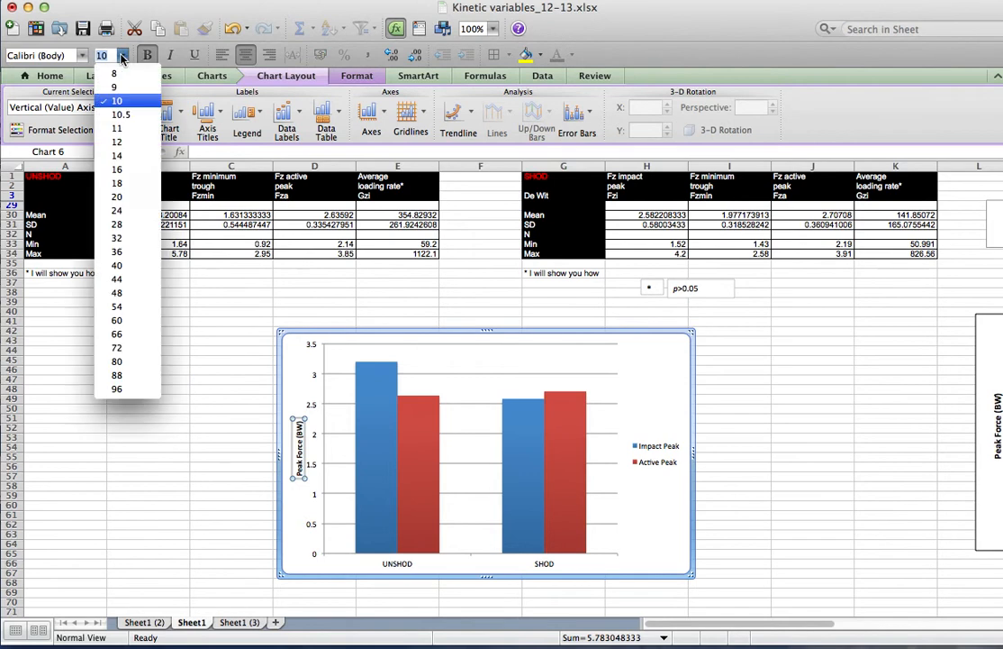
click(126, 141)
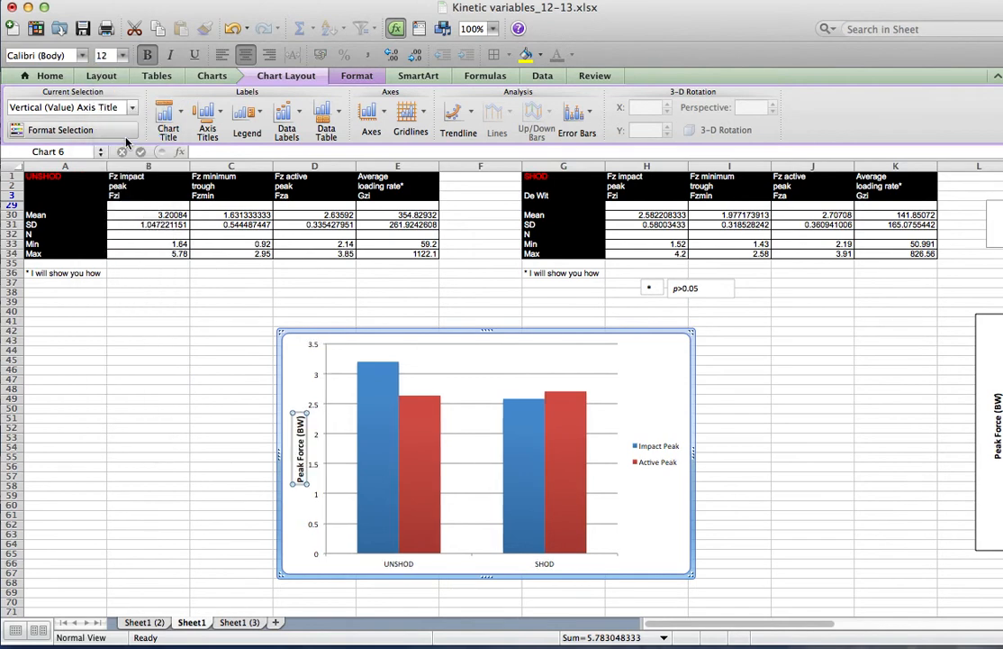
Format the category axis labels as 12 pt bold
click(389, 565)
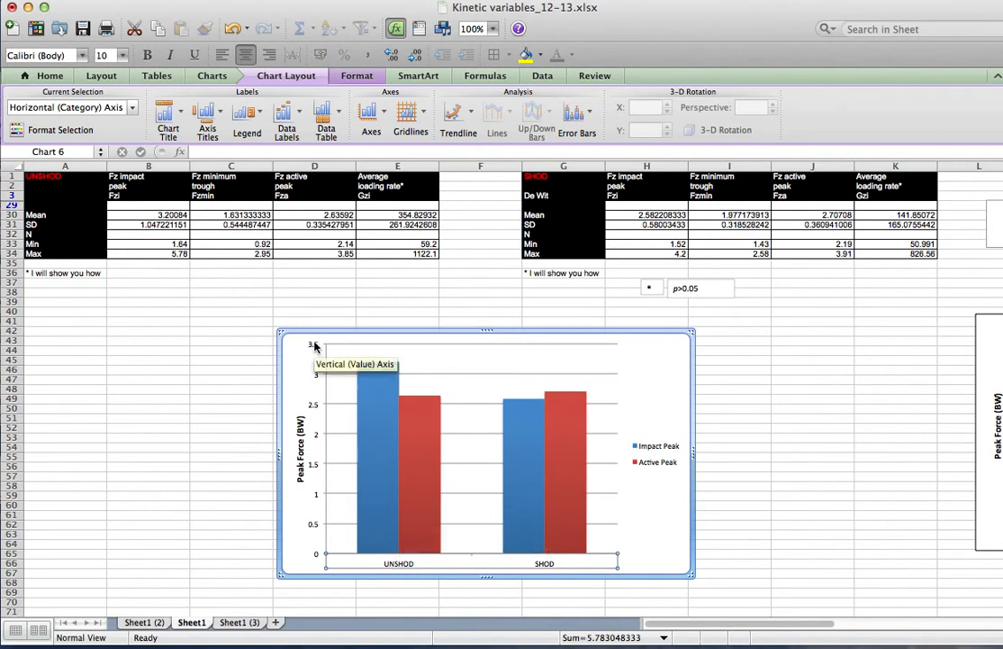
click(122, 55)
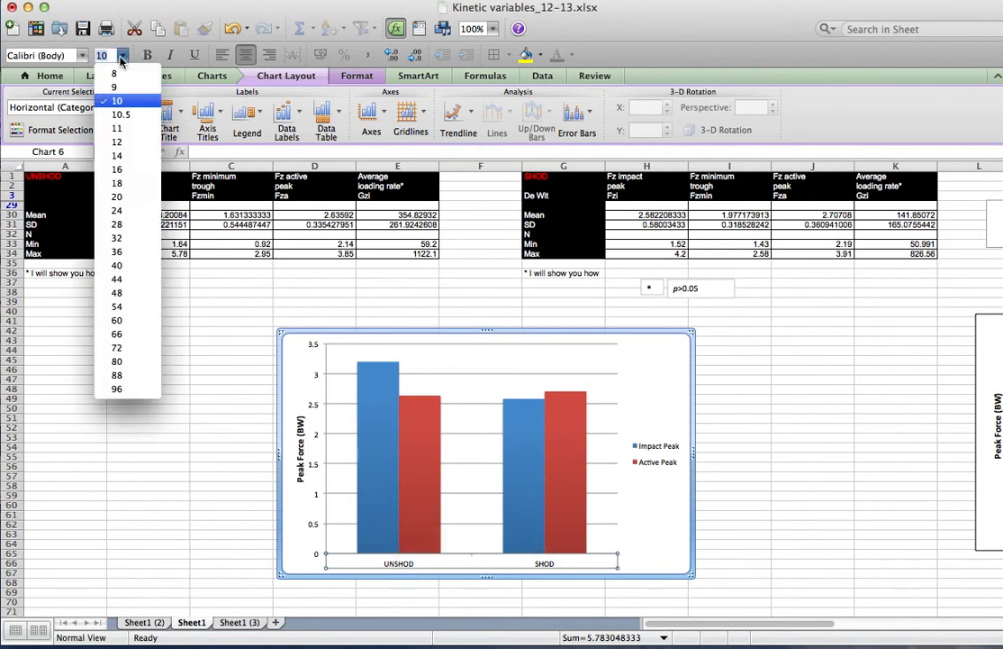
click(133, 142)
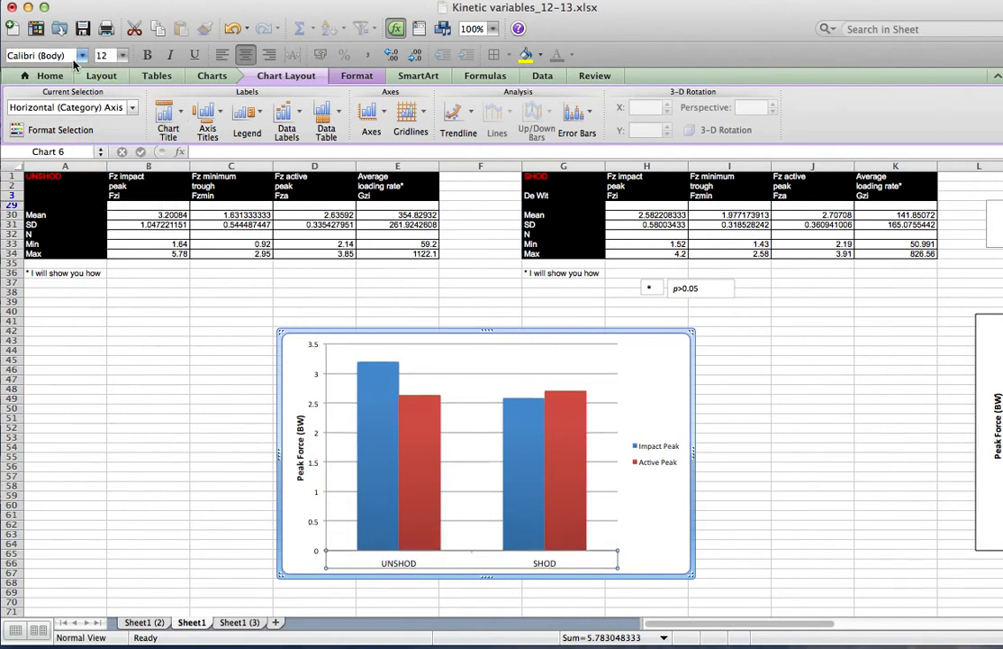
click(147, 55)
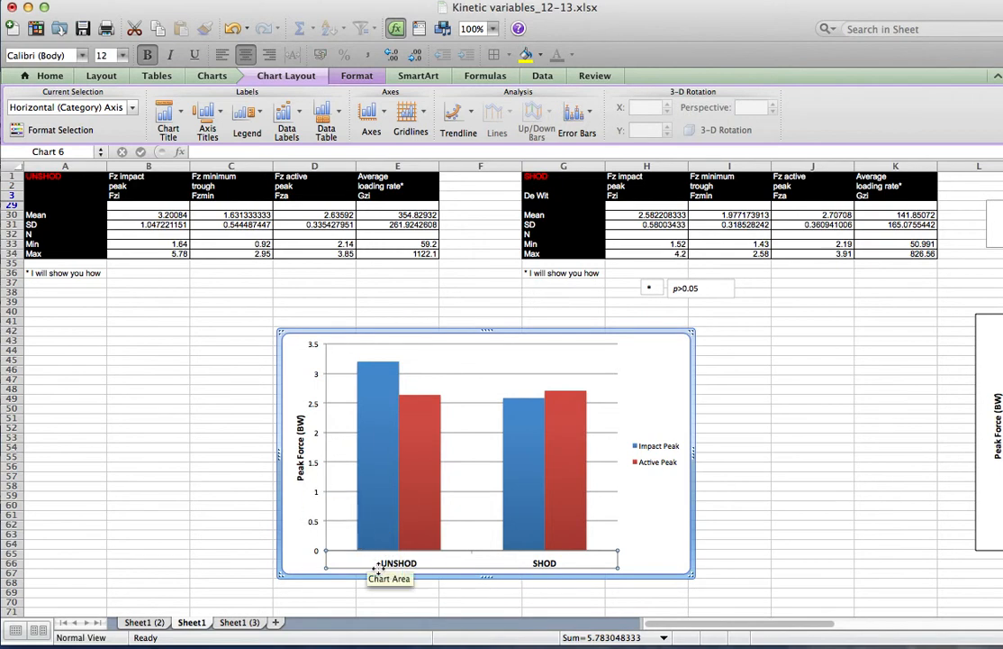
Change the heading in cell A1 to Unshod
click(42, 177)
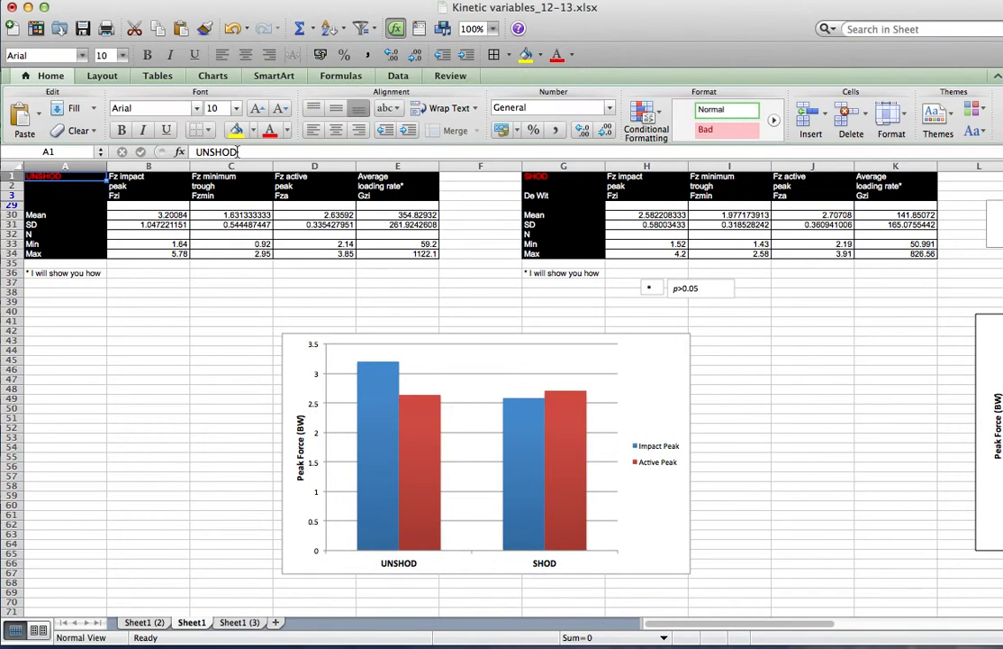
click(238, 151)
key(BackSpace)
key(BackSpace)
key(BackSpace)
key(BackSpace)
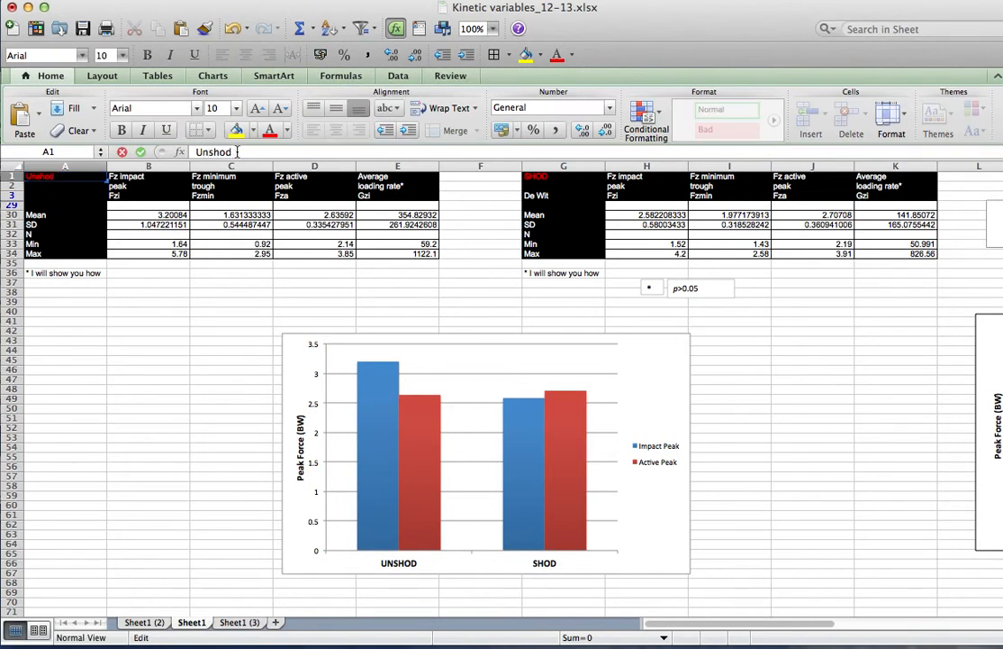
click(175, 299)
Change the heading in cell G1 to Shod
click(562, 176)
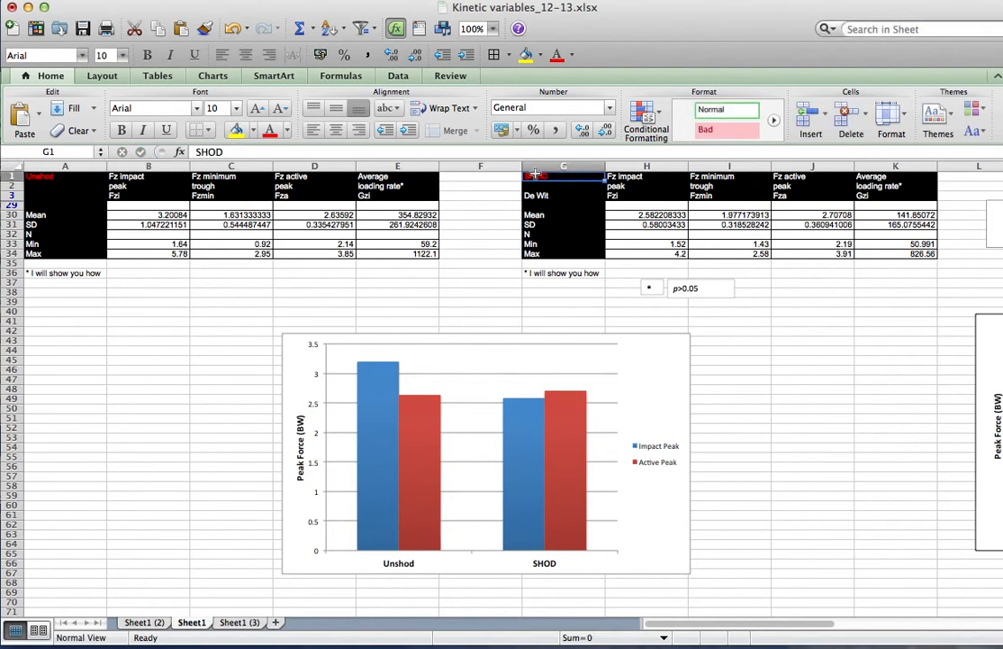
click(226, 152)
key(BackSpace)
key(BackSpace)
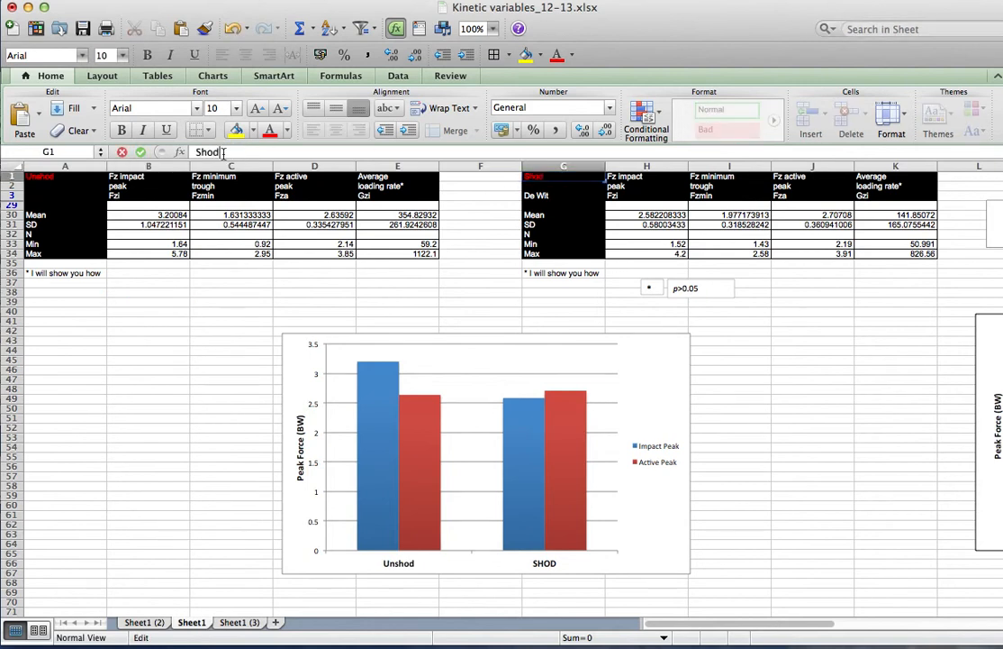
text(od)
click(173, 455)
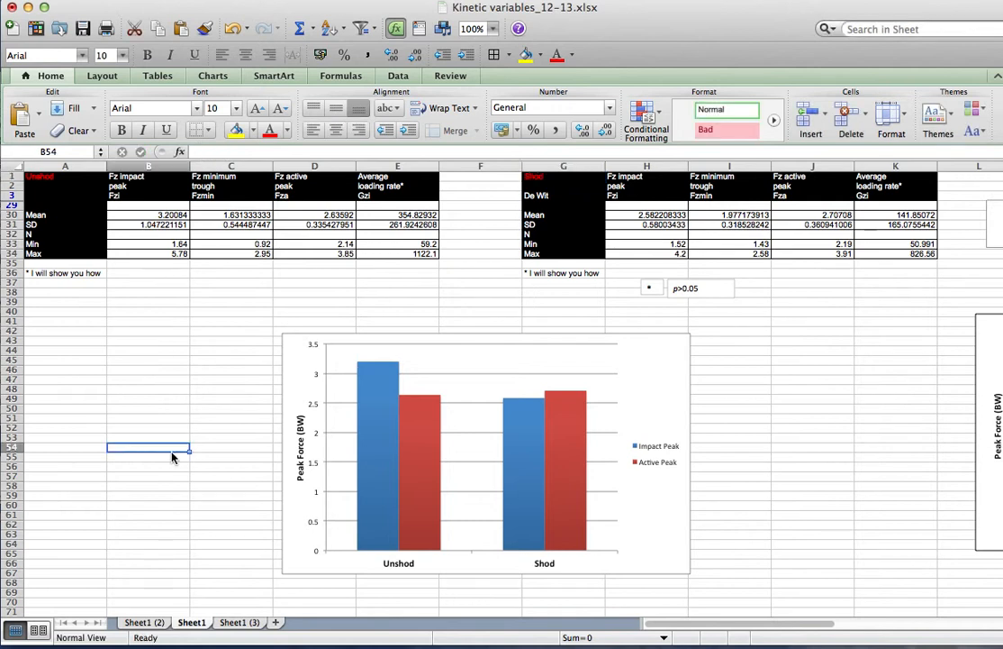
Fill the Impact Peak series bars with solid black
mouse_move(404, 453)
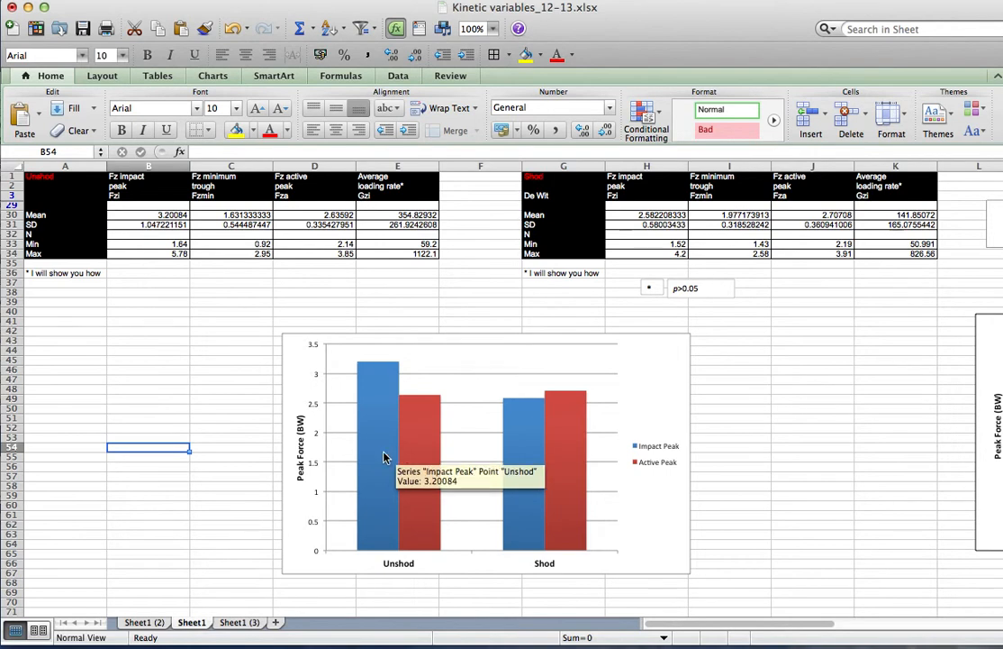
double_click(382, 453)
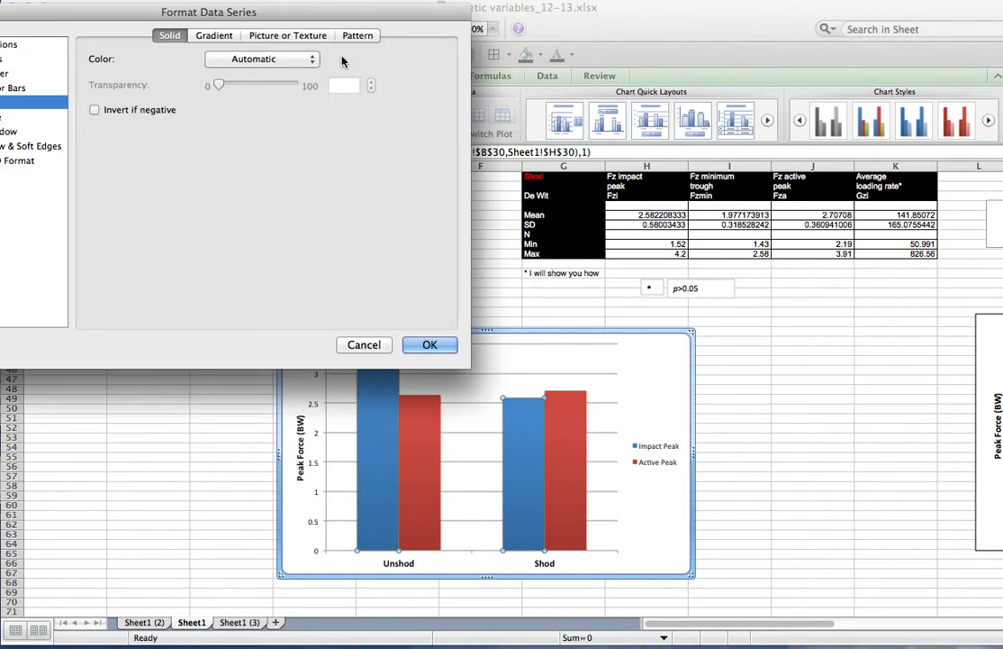
click(314, 69)
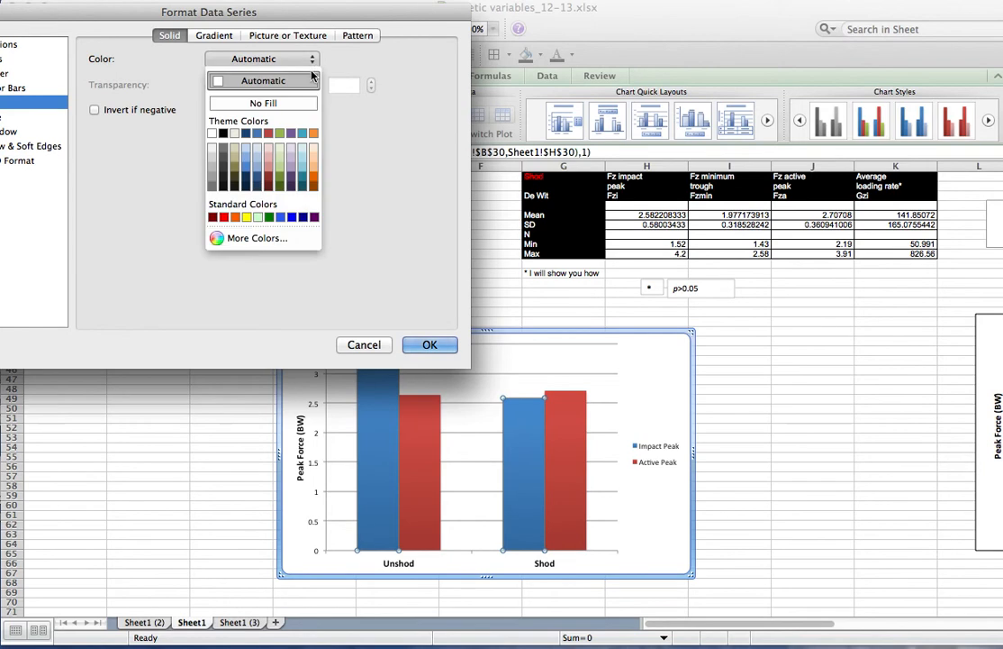
click(225, 137)
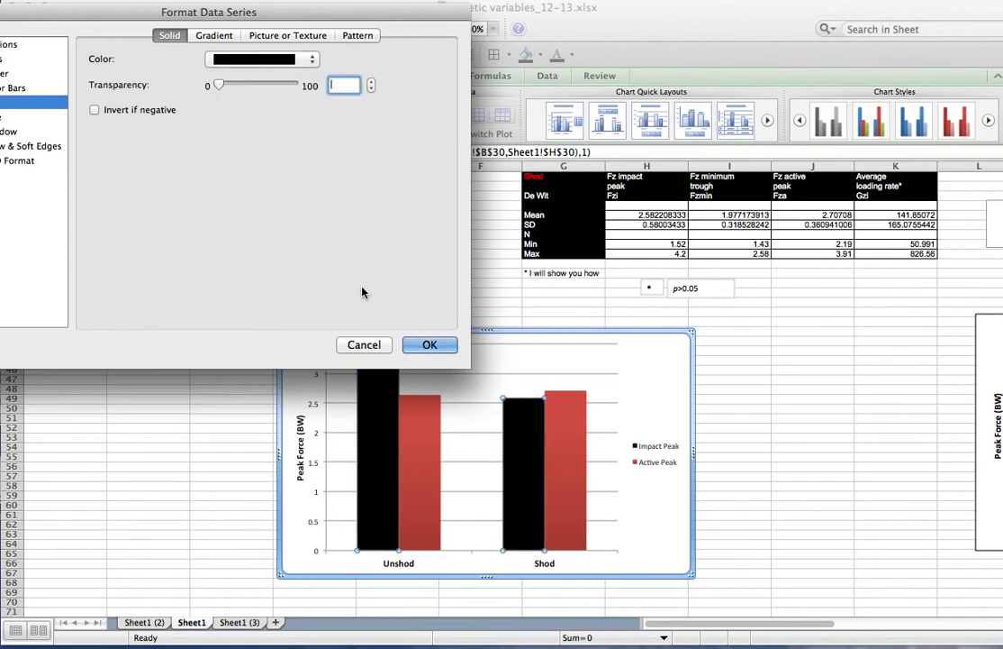
click(431, 346)
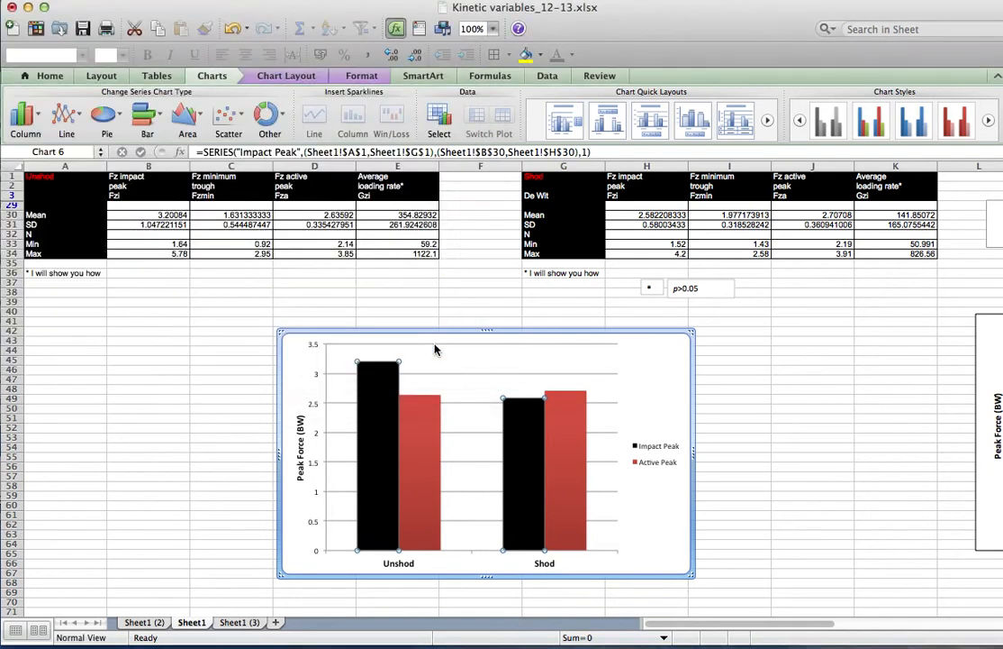
Fill the Active Peak series bars with light gray
double_click(427, 413)
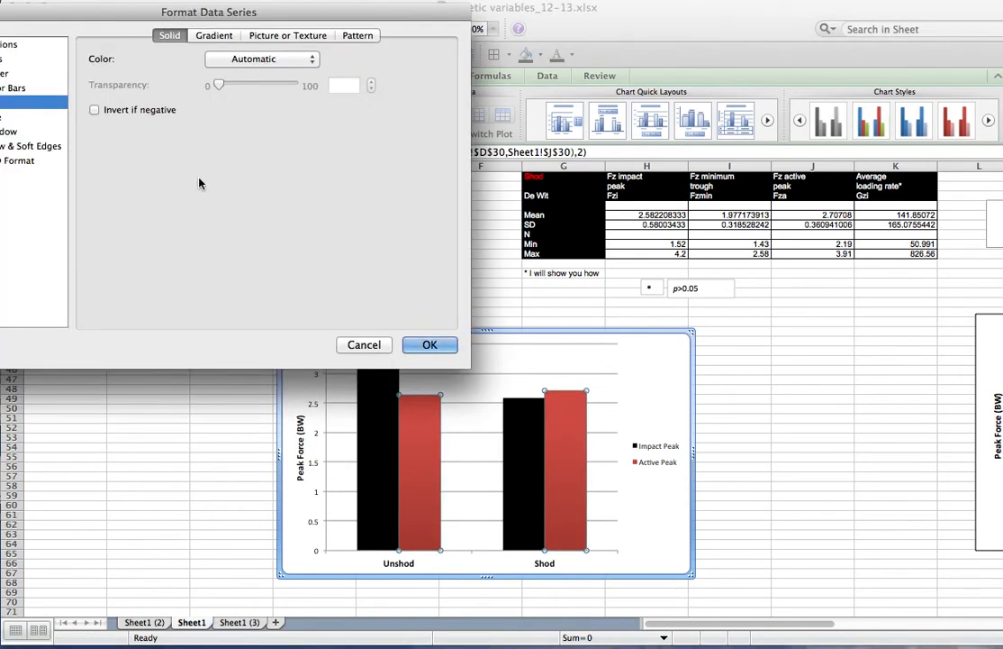
click(315, 67)
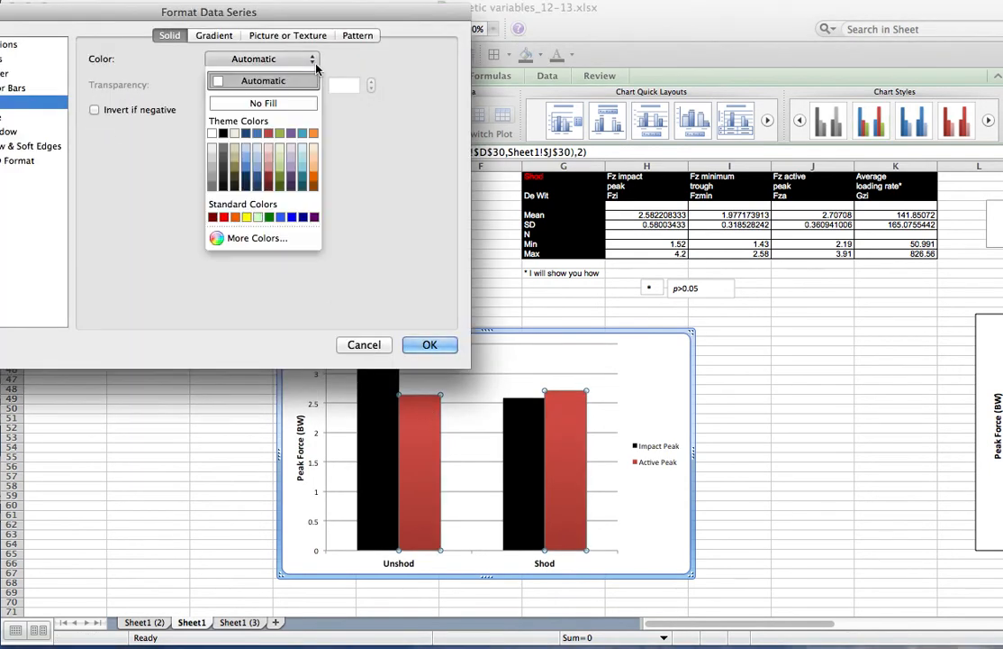
click(211, 145)
click(441, 344)
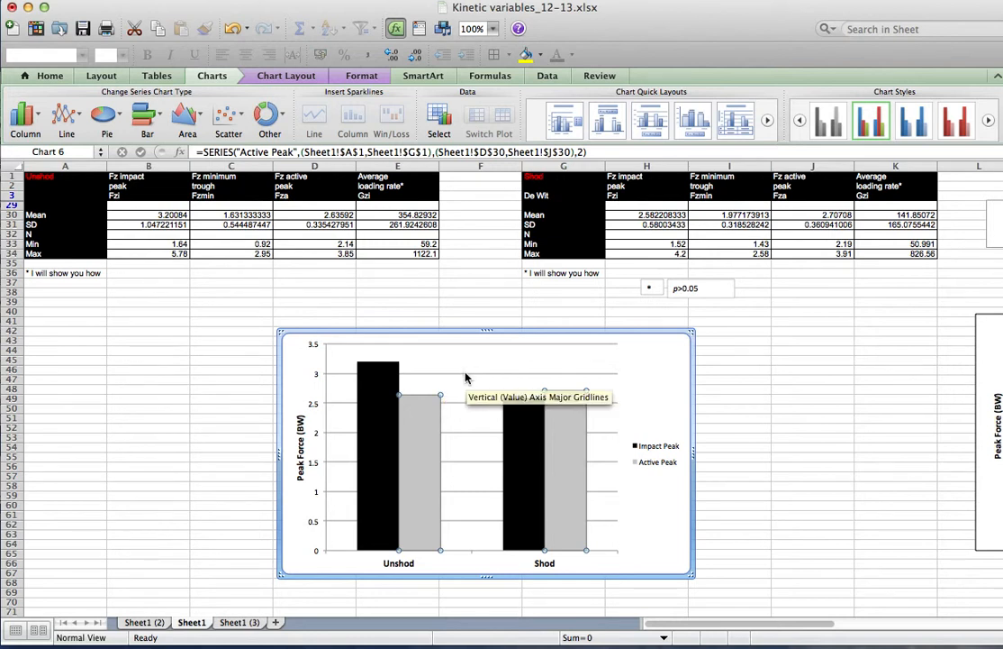
Remove the horizontal gridlines from the chart
click(376, 77)
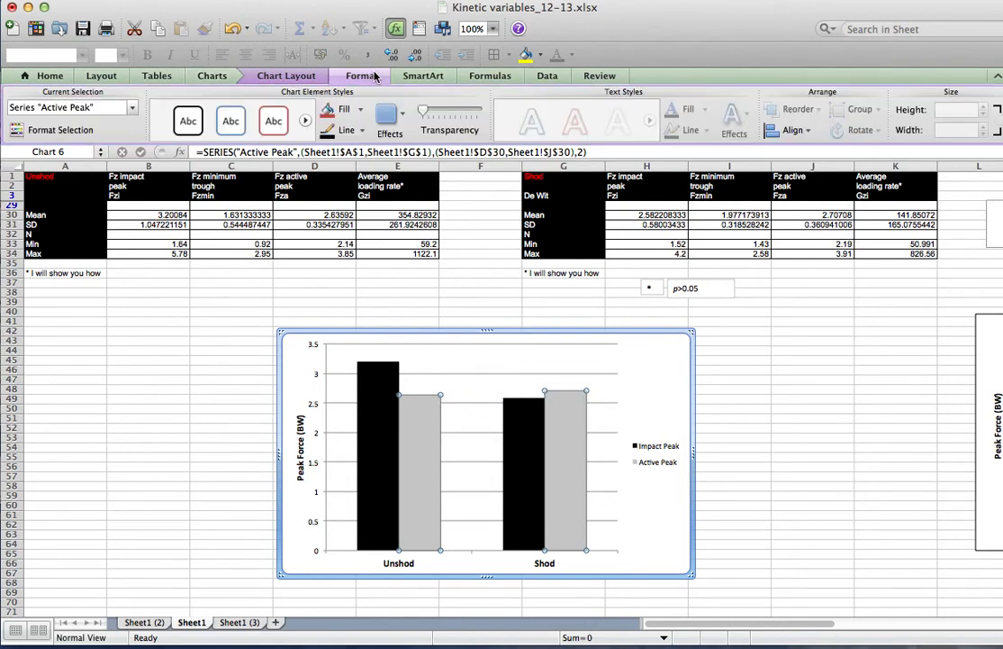
click(306, 78)
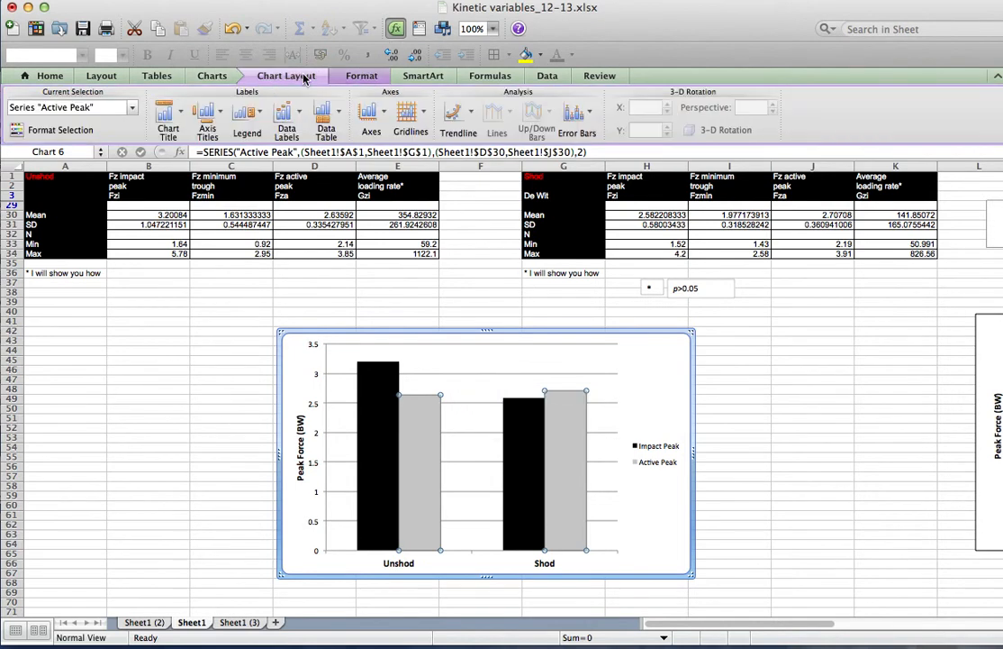
click(410, 110)
mouse_move(459, 135)
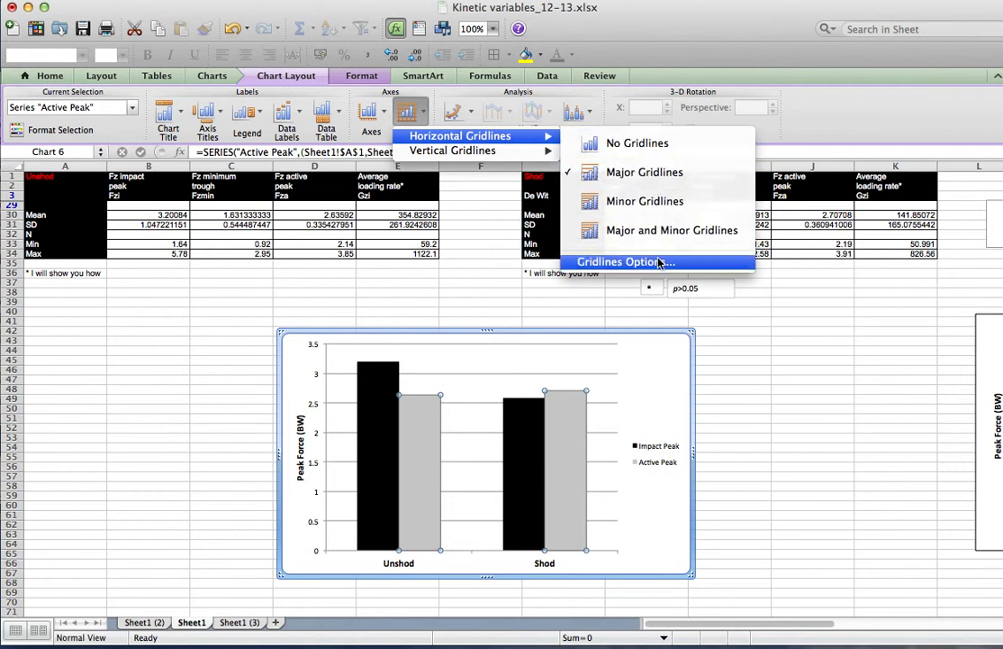
click(628, 146)
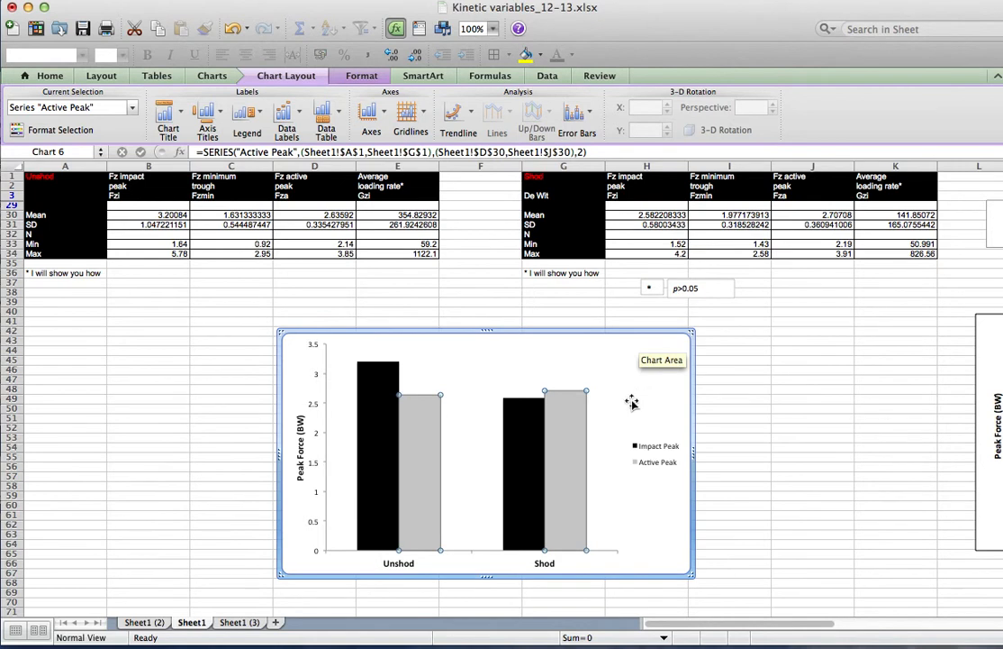
Shrink the plot area slightly by lowering its top edge
click(464, 454)
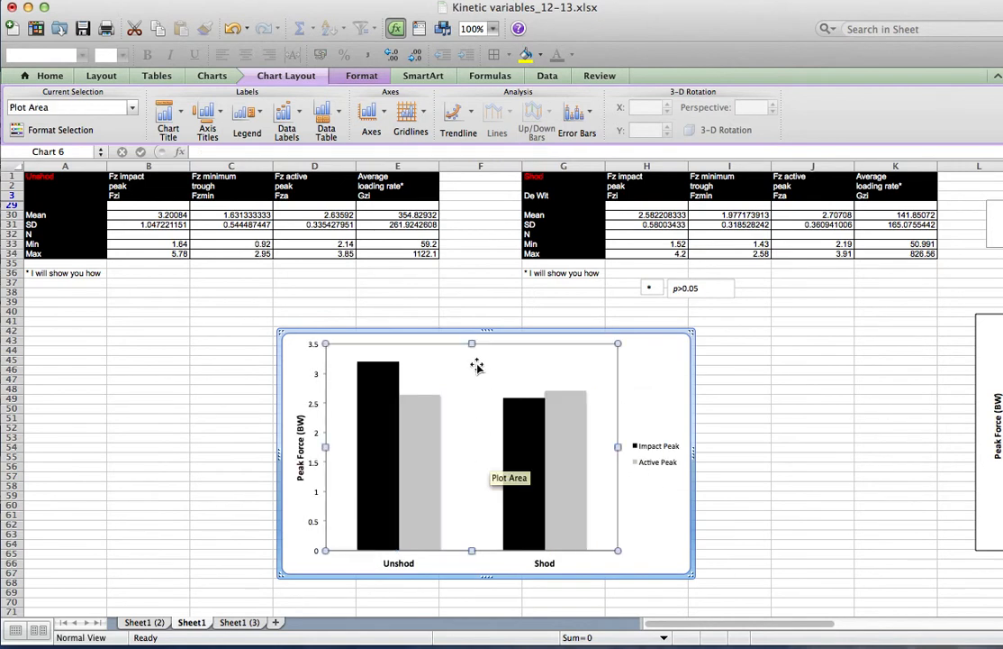
drag(471, 343, 471, 362)
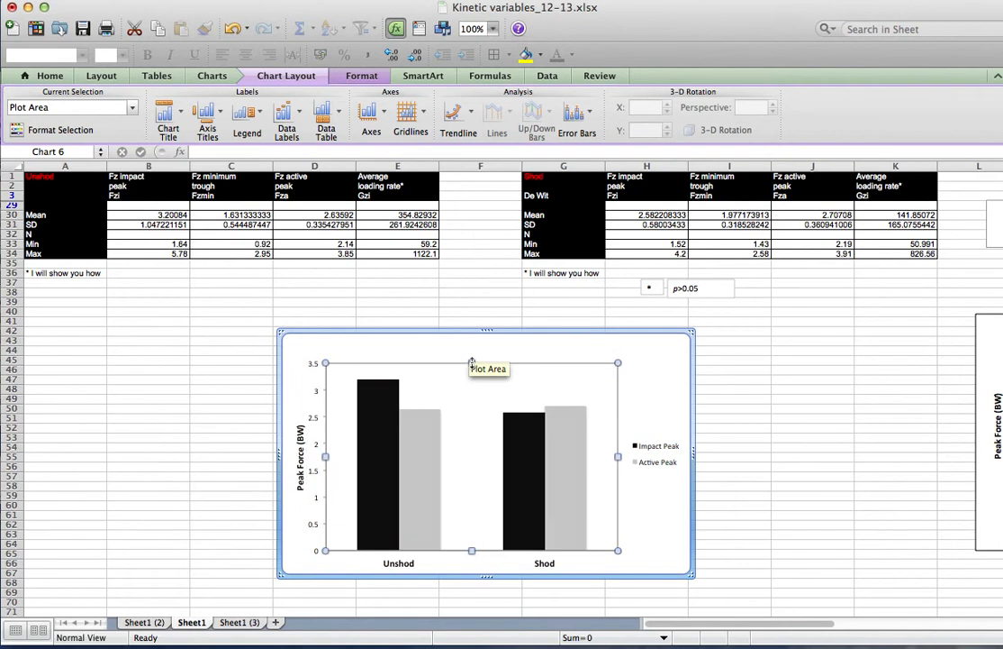
Add a chart title above the chart reading "Peak Forces (BW) during shod and unshod running"
click(164, 122)
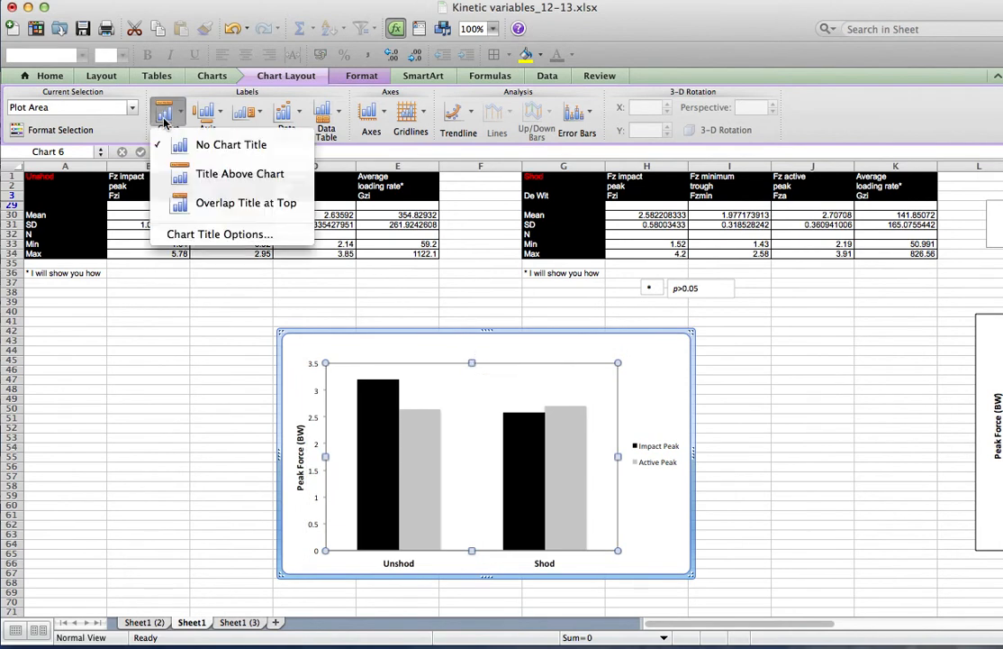
click(232, 176)
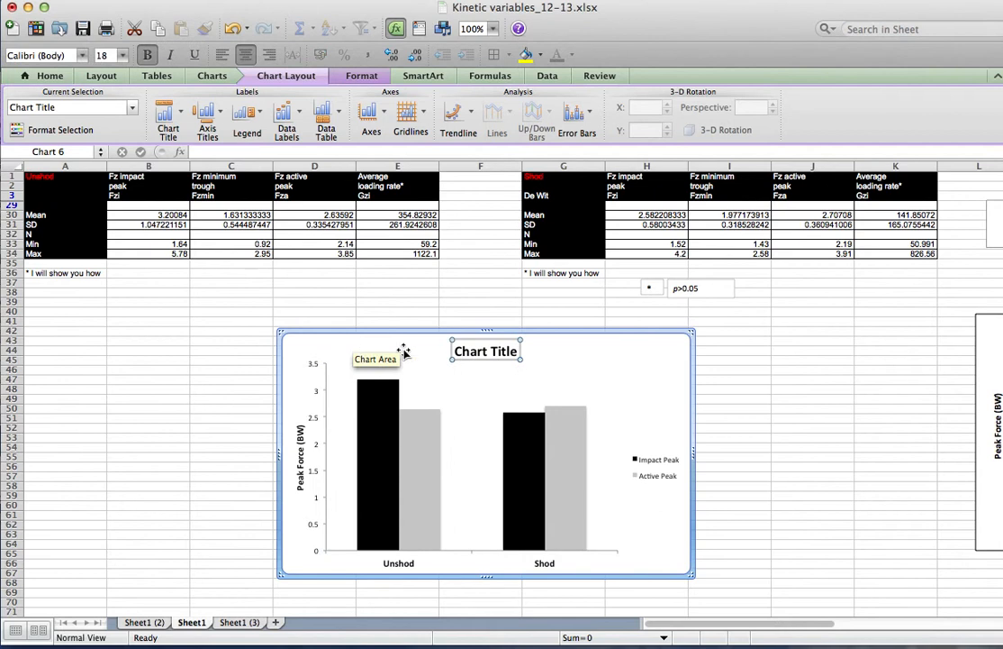
drag(458, 351, 521, 349)
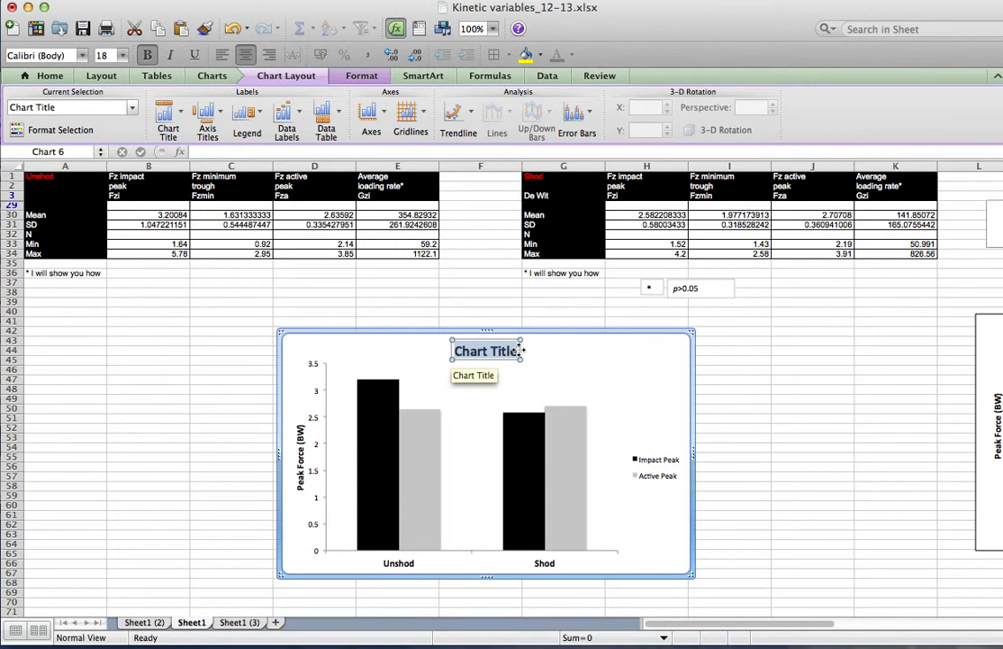
text(P)
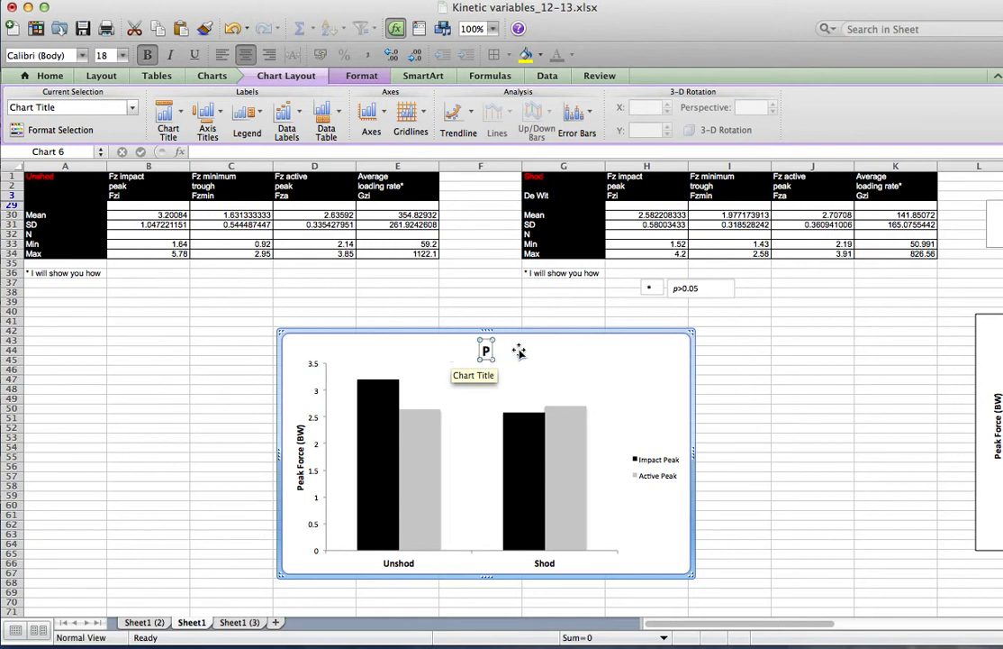
text(eak Forces (BW) during shod and unshod run)
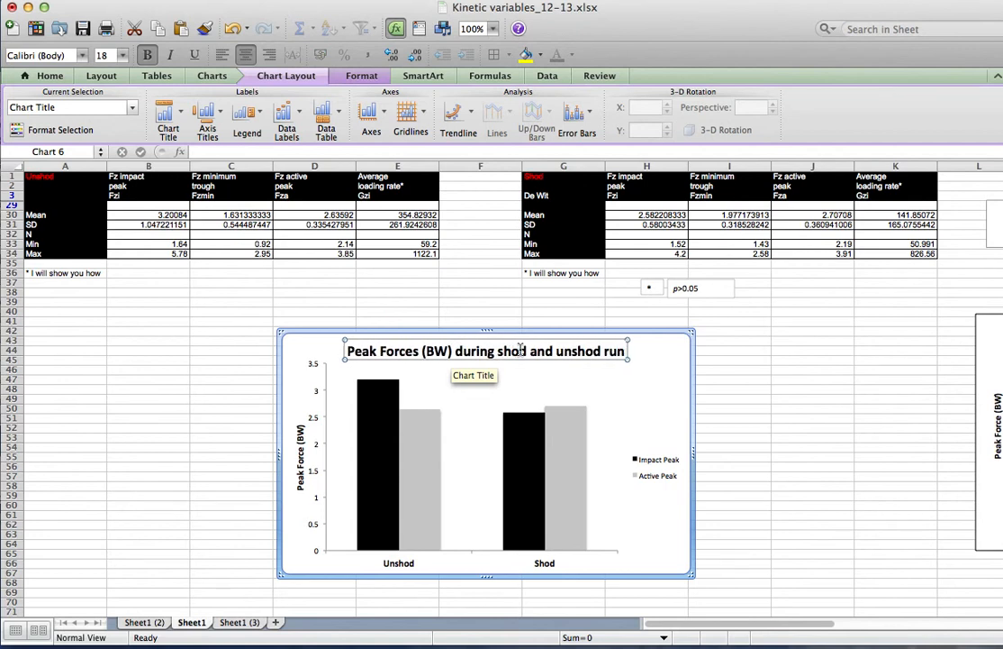
text(ning)
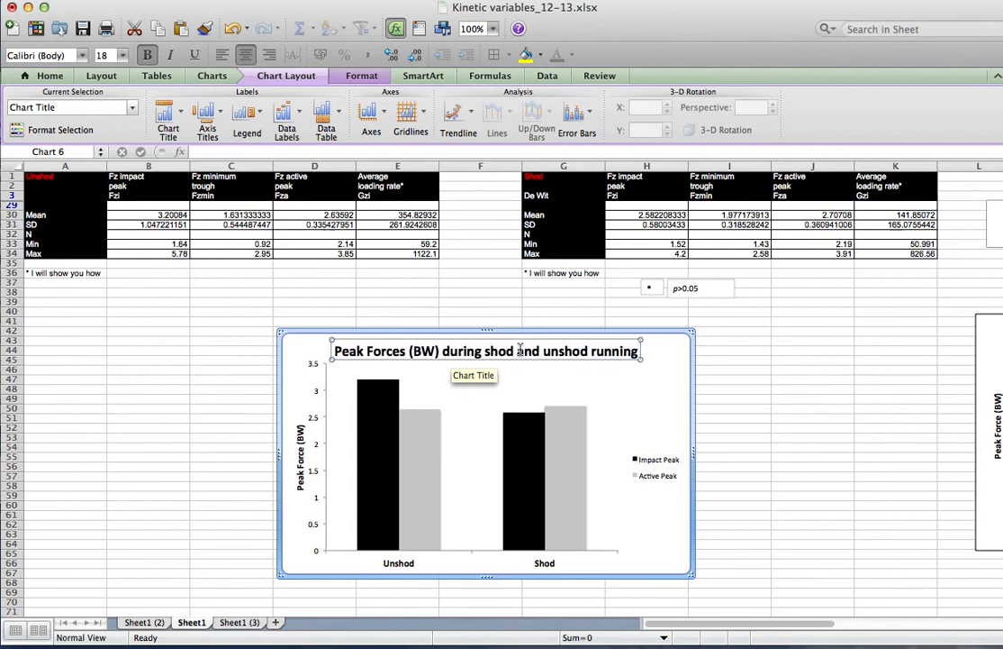
Set the chart title's font size to 12
click(640, 401)
click(590, 358)
click(123, 56)
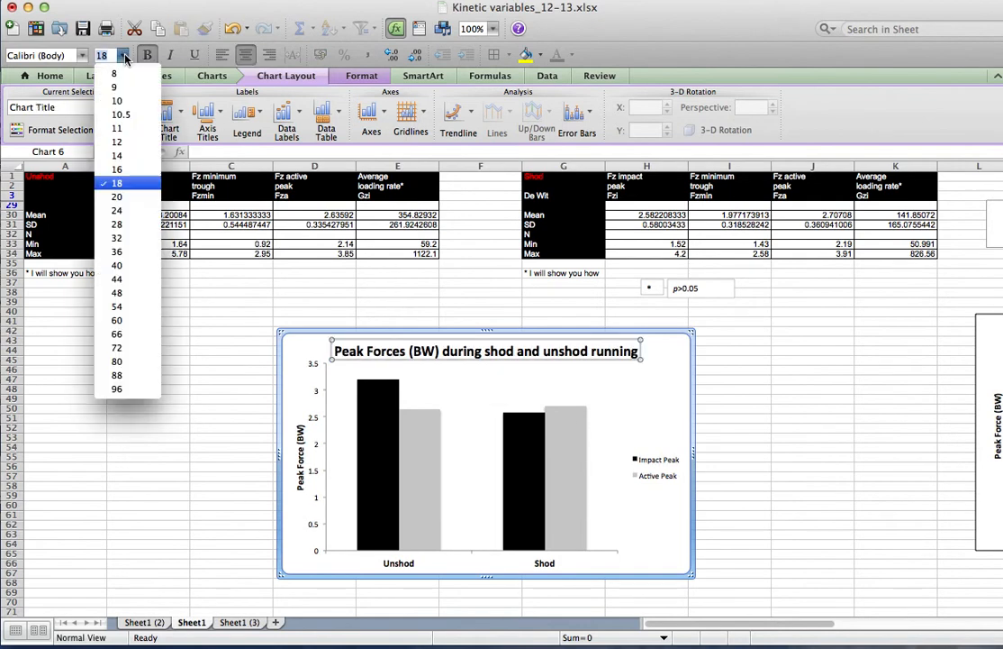
click(116, 142)
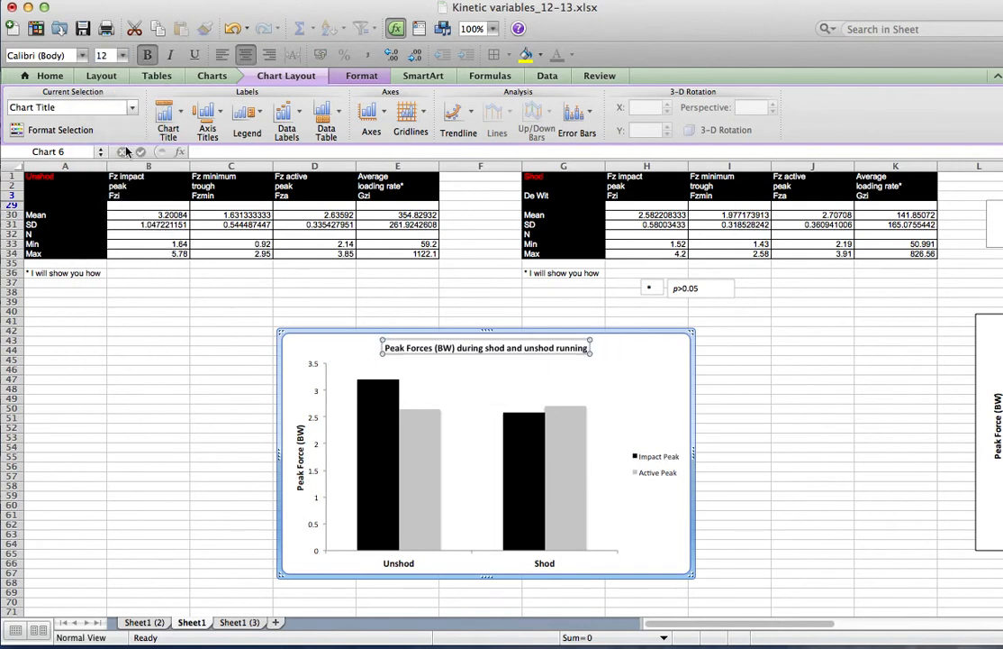
Move the title beneath the chart and prefix it with "Figure 1: "
click(476, 429)
drag(472, 363, 340, 561)
click(453, 350)
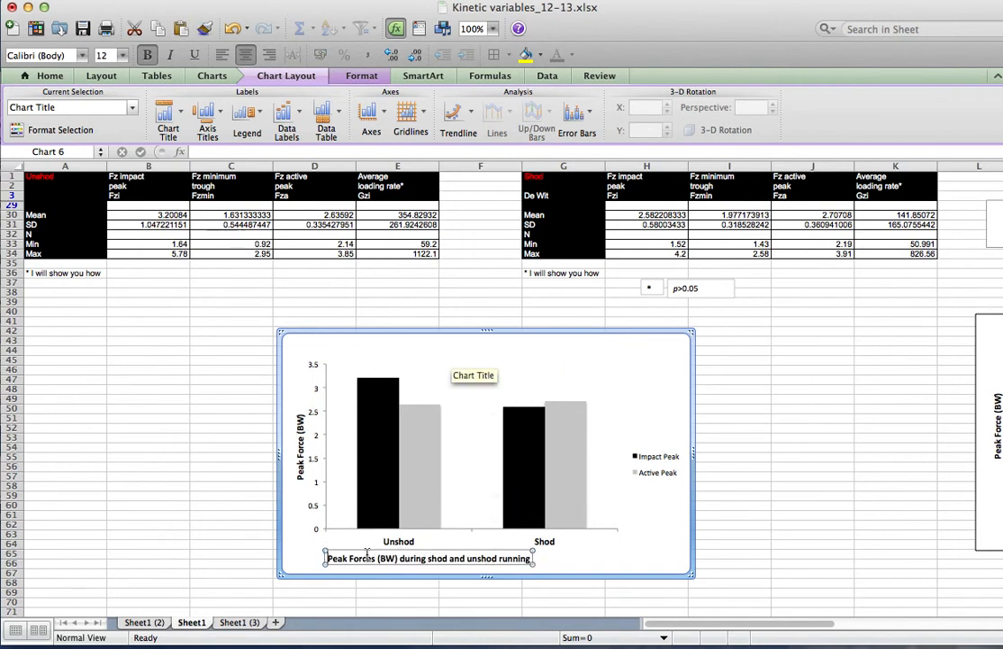
text(Figure 1:)
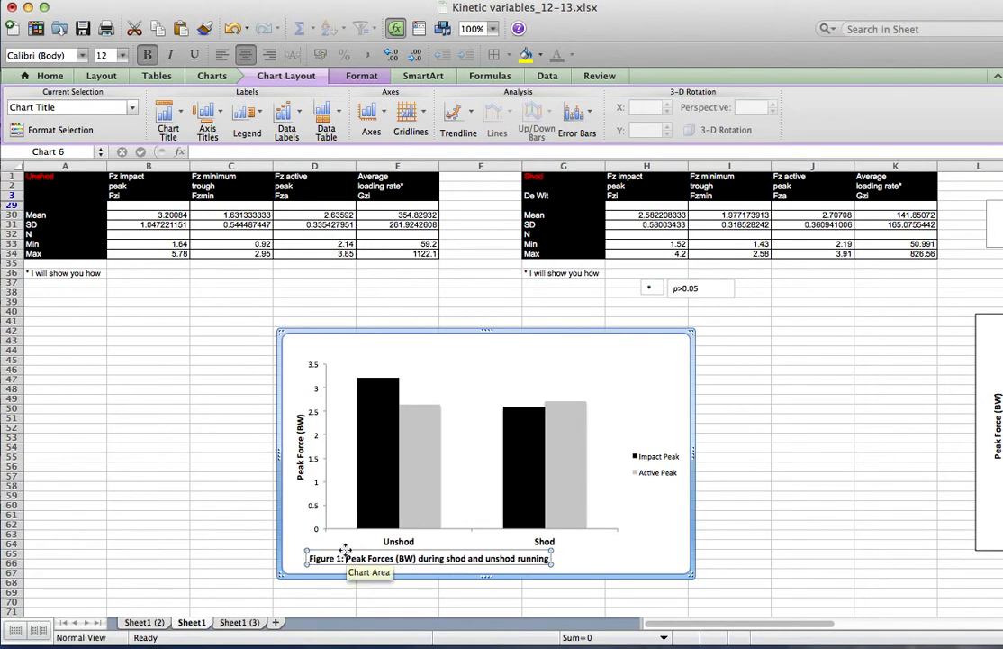
drag(327, 549, 345, 549)
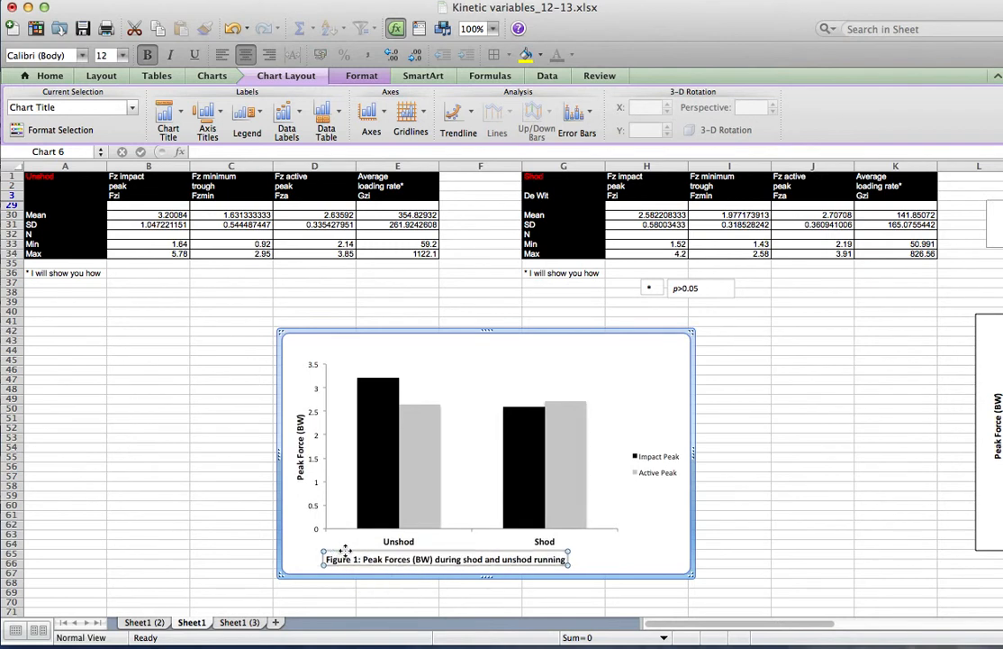
click(646, 525)
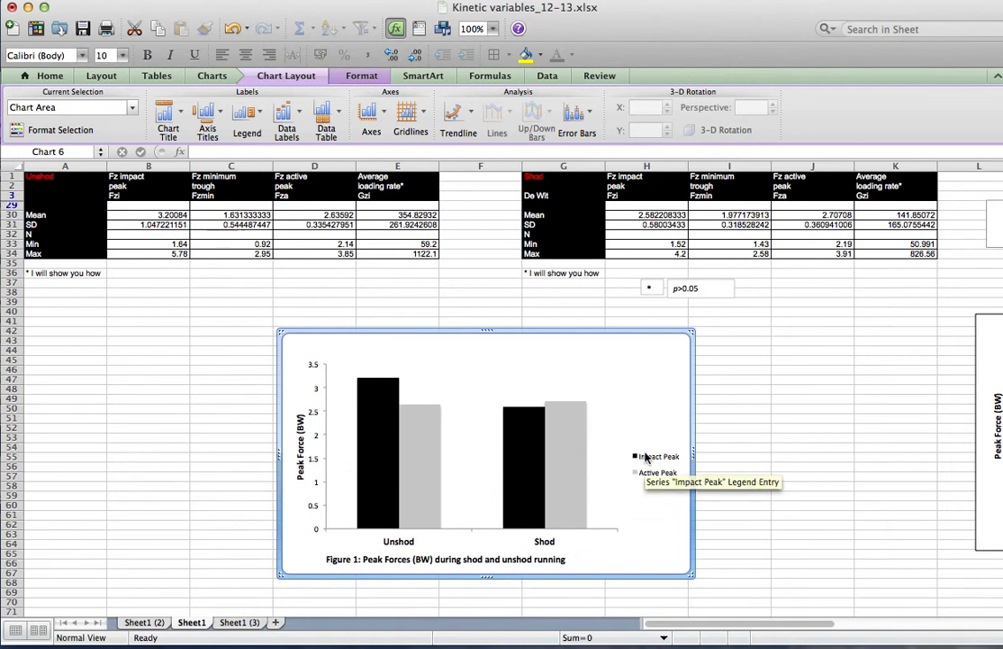
Add plus-only custom error bars to the Impact Peak series using the SD cells B31 and H31
click(377, 421)
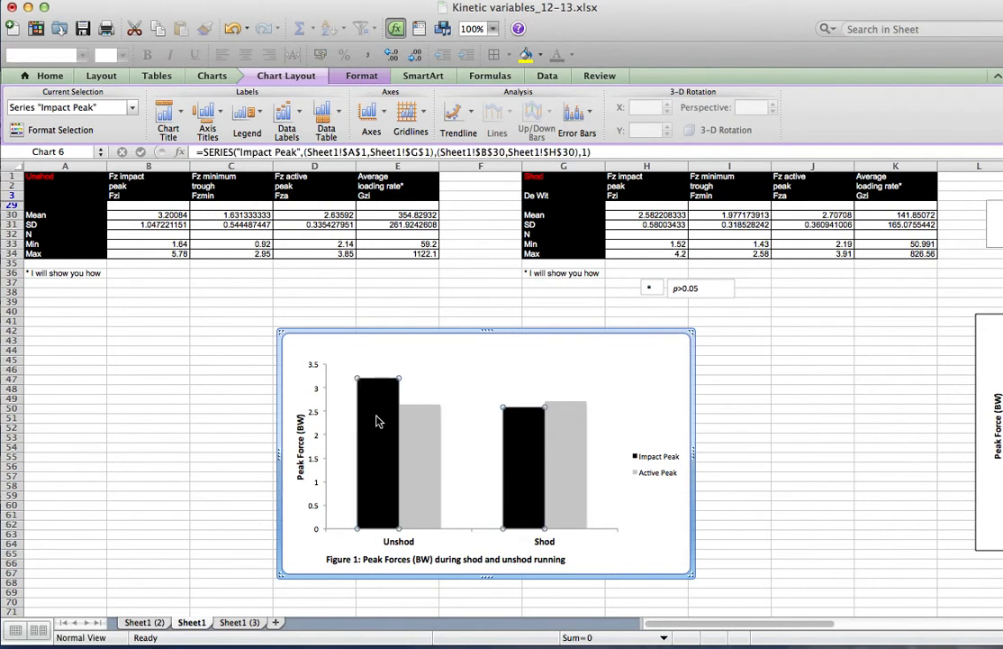
click(350, 77)
click(286, 75)
click(591, 115)
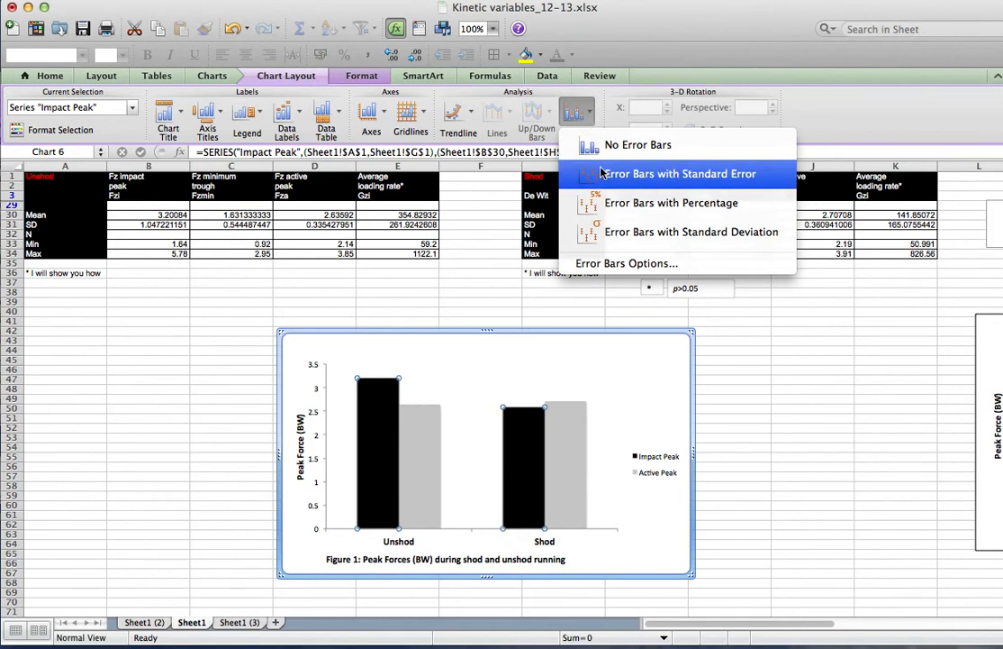
click(599, 263)
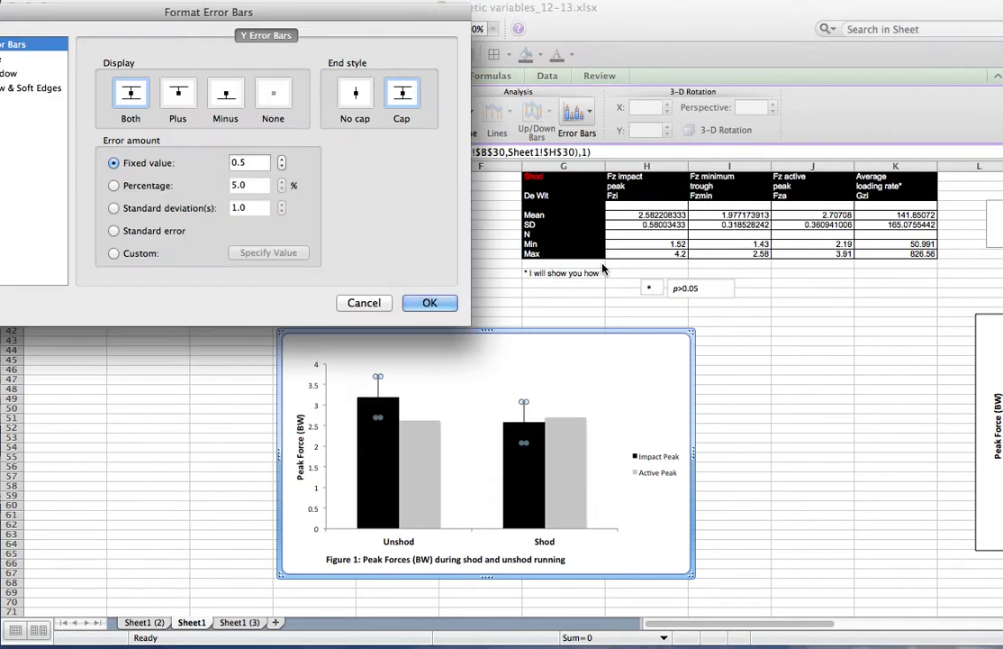
click(127, 256)
click(266, 253)
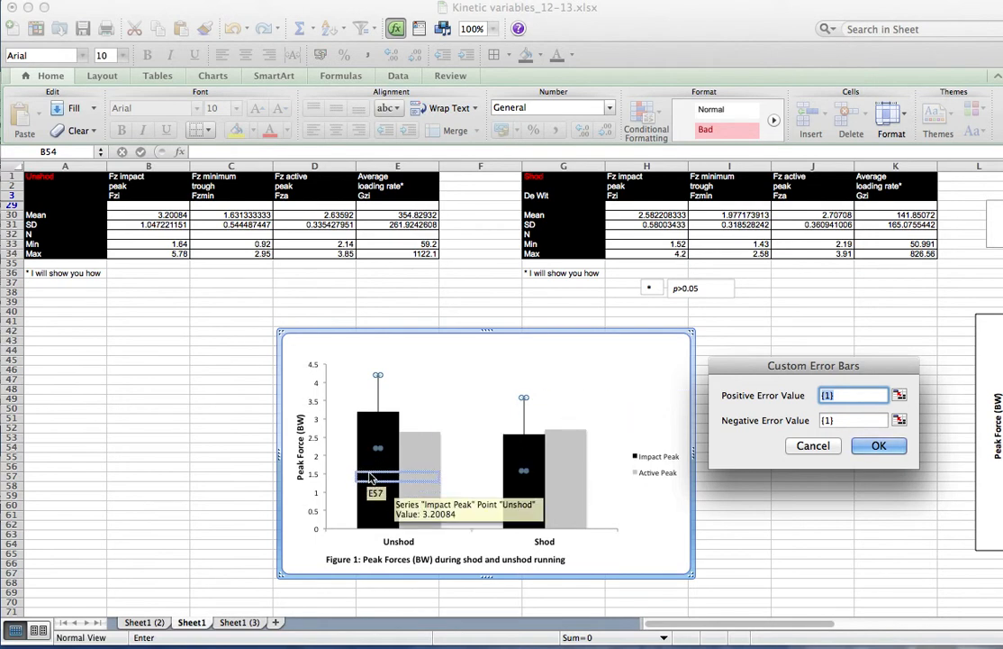
click(121, 226)
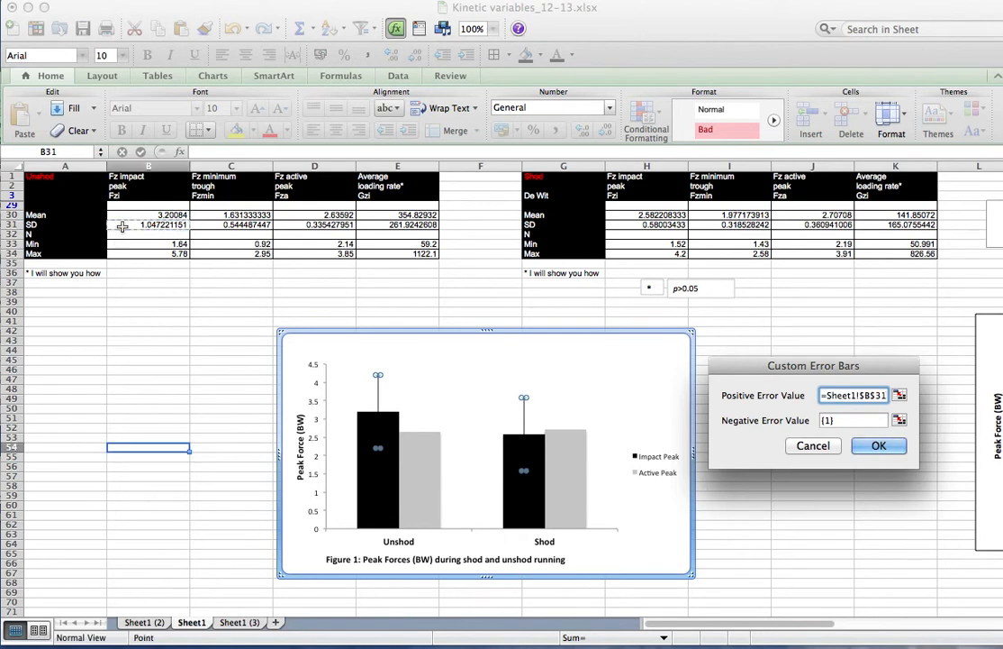
super+click(634, 224)
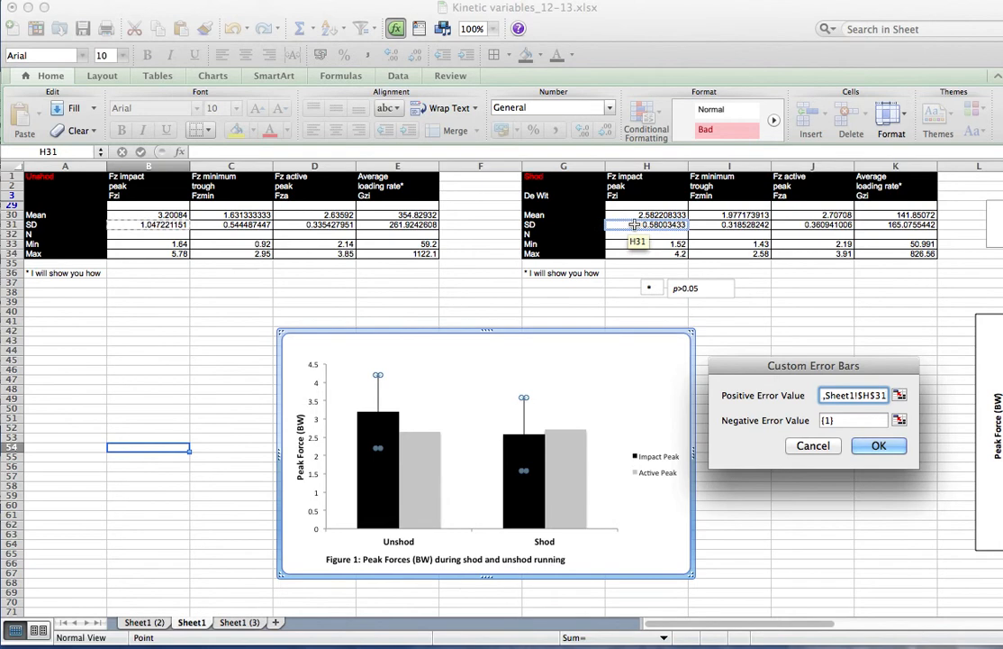
key(Return)
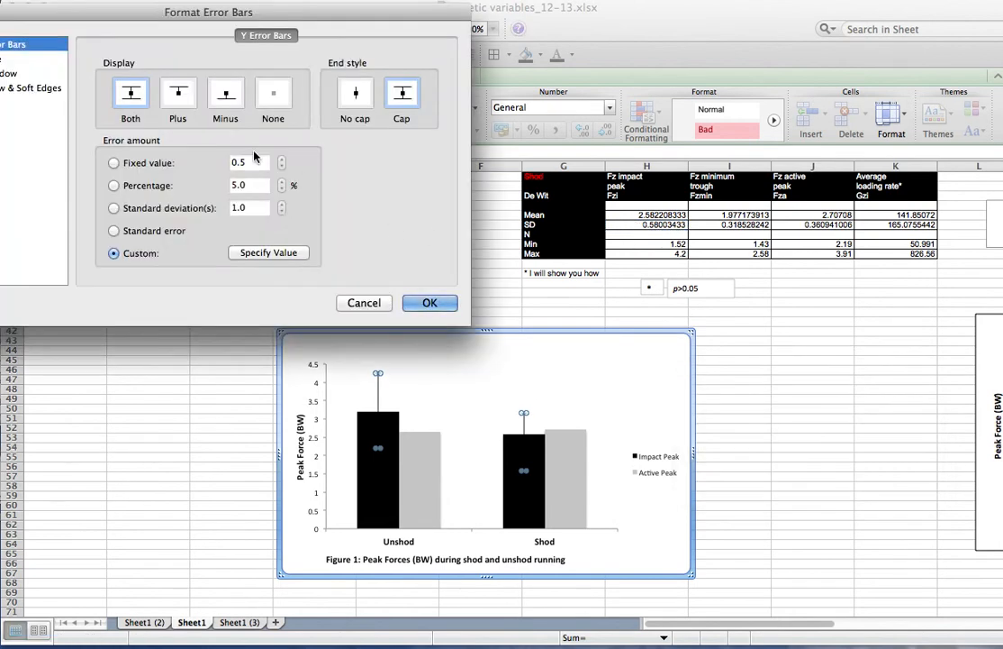
click(176, 97)
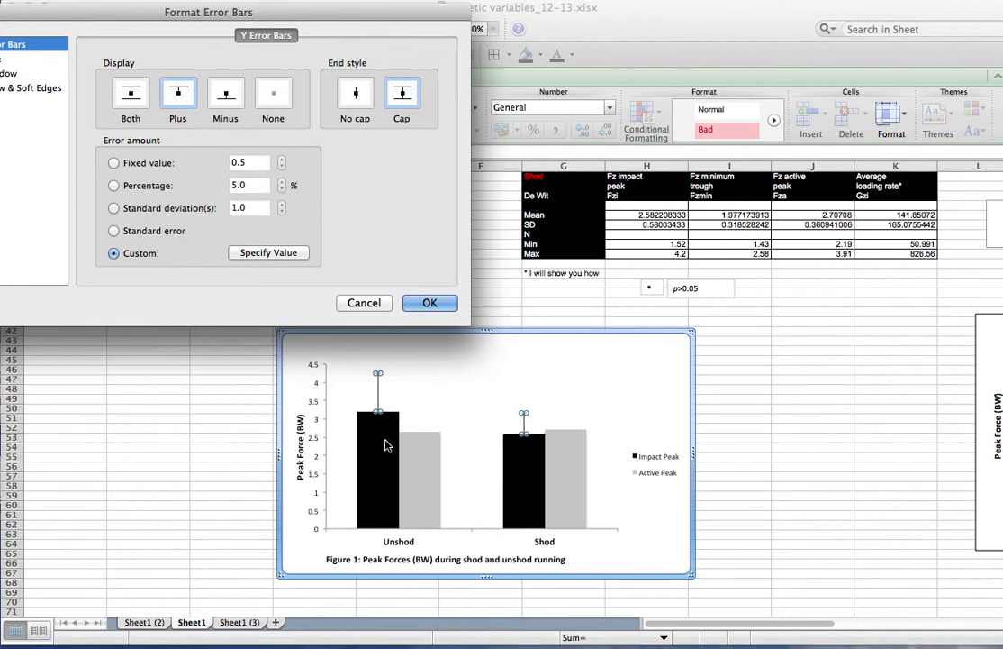
click(432, 304)
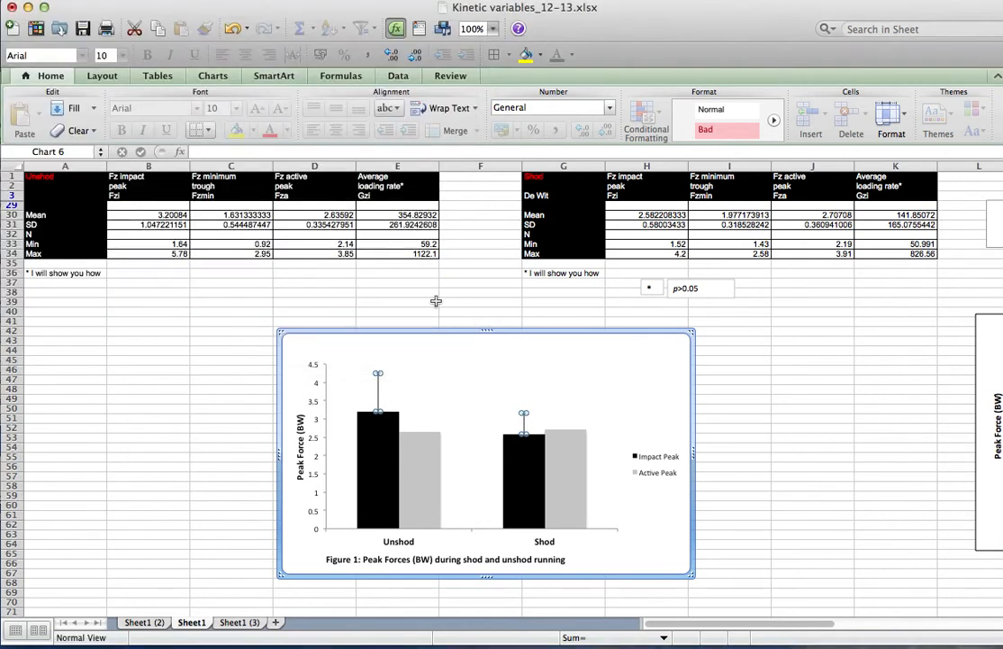
Add plus-only custom error bars to the Active Peak series using the SD cells D31 and J31
click(429, 457)
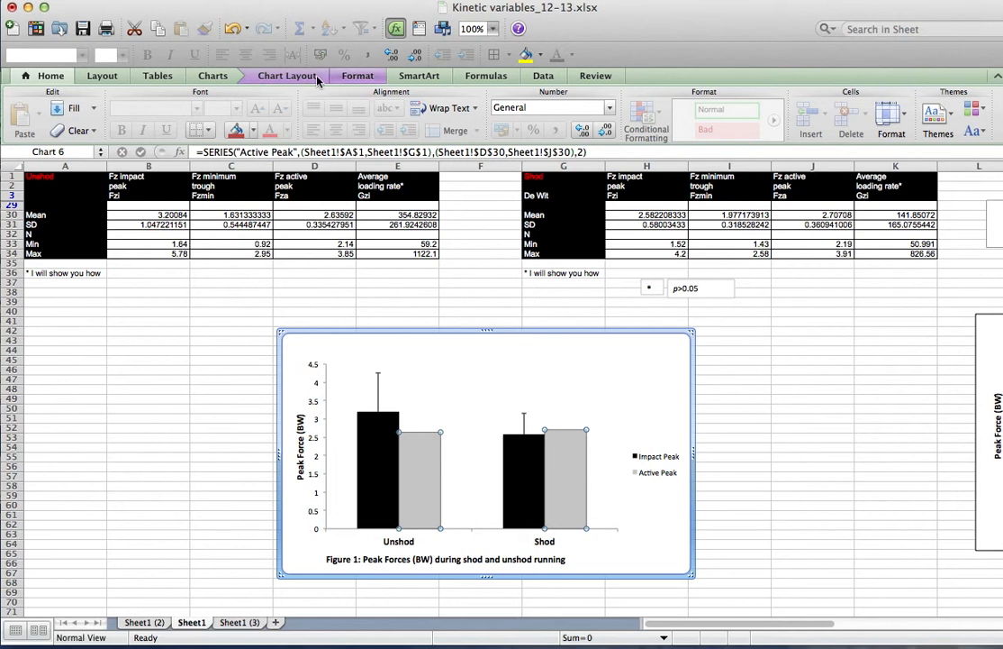
click(288, 76)
click(577, 111)
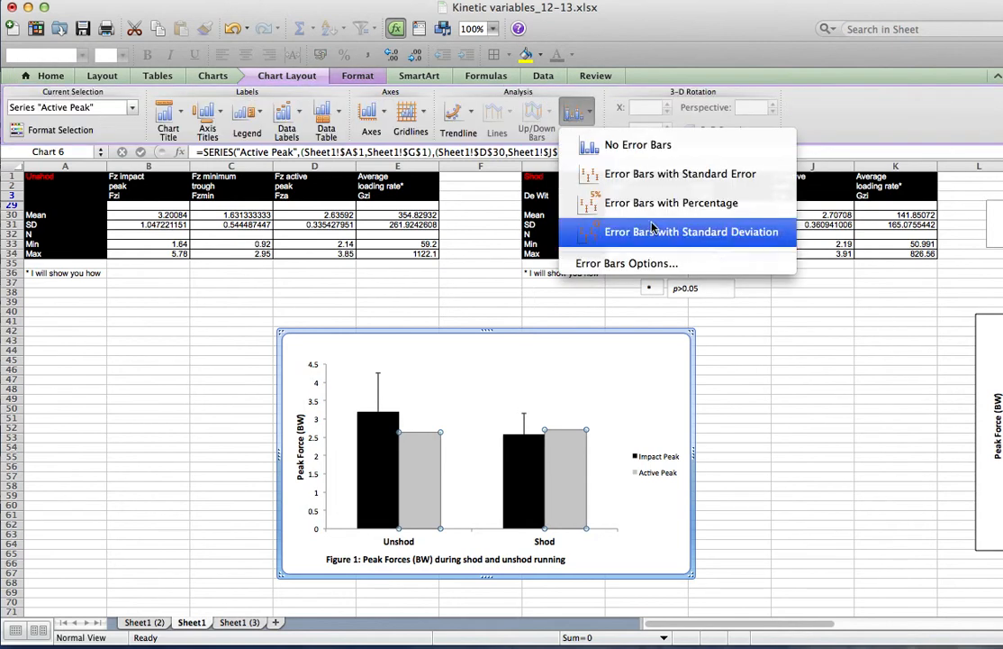
click(628, 264)
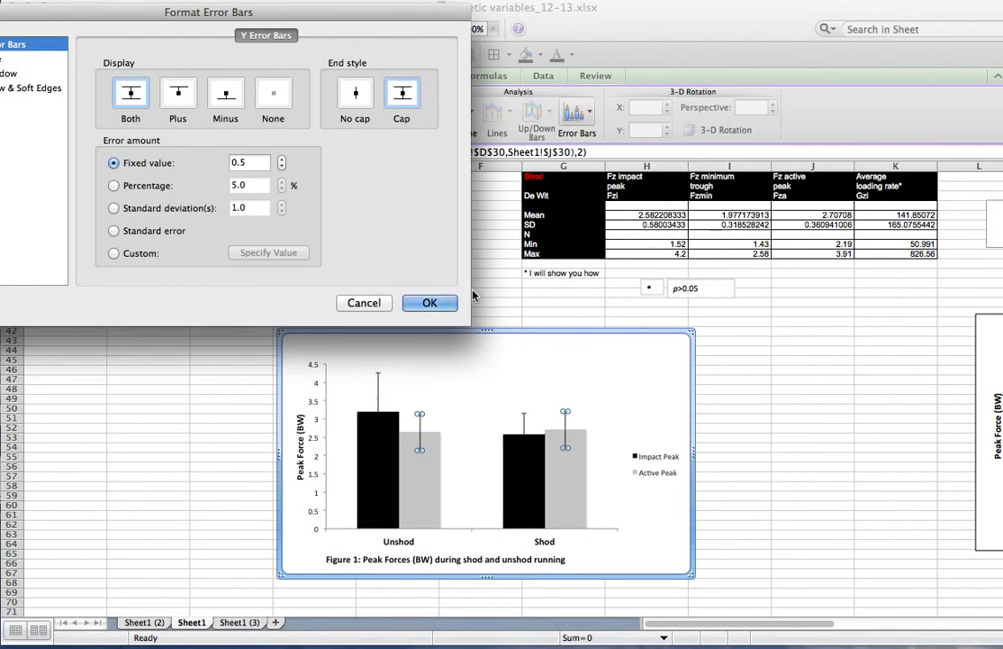
click(114, 254)
click(269, 253)
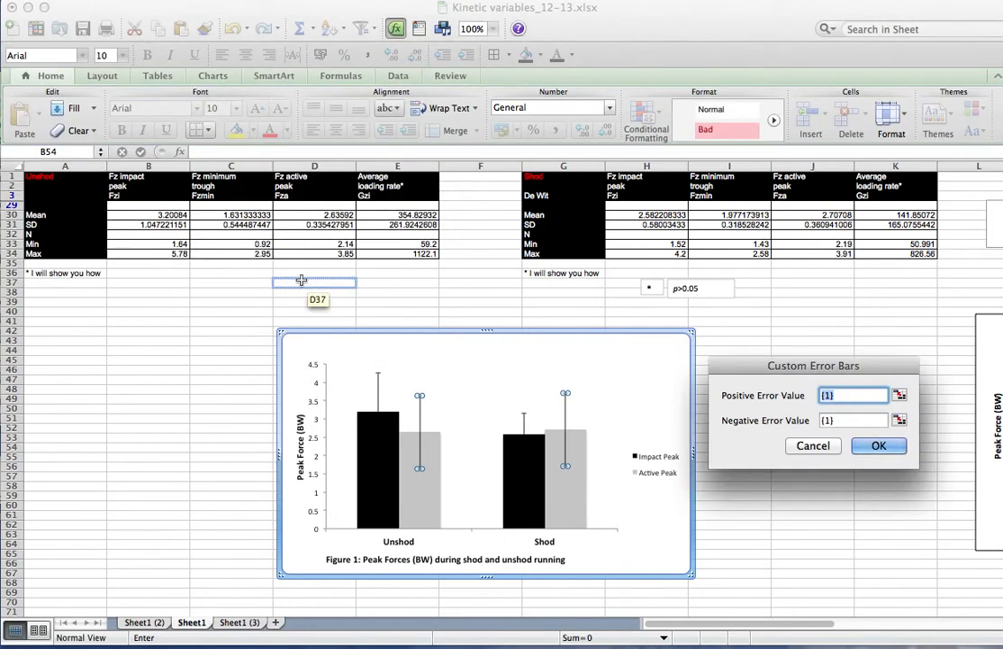
click(314, 227)
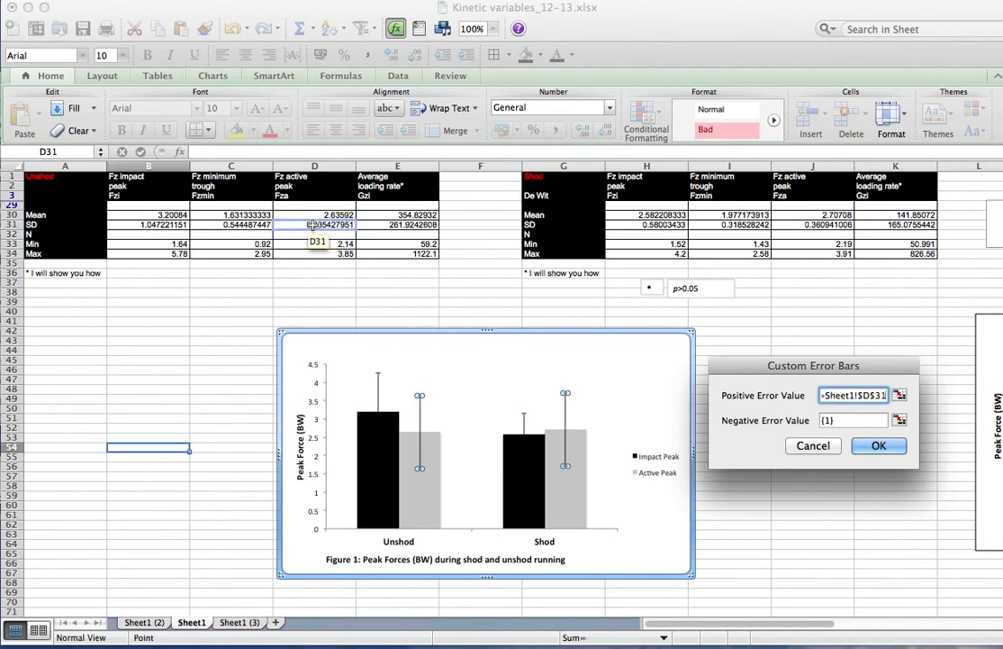
super+click(803, 224)
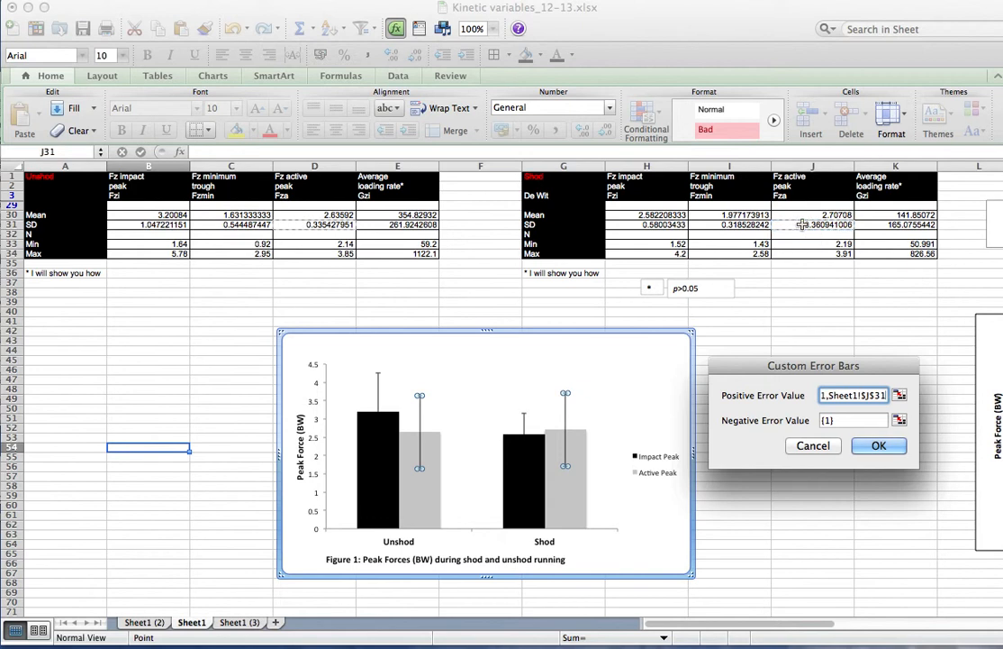
click(879, 447)
click(188, 99)
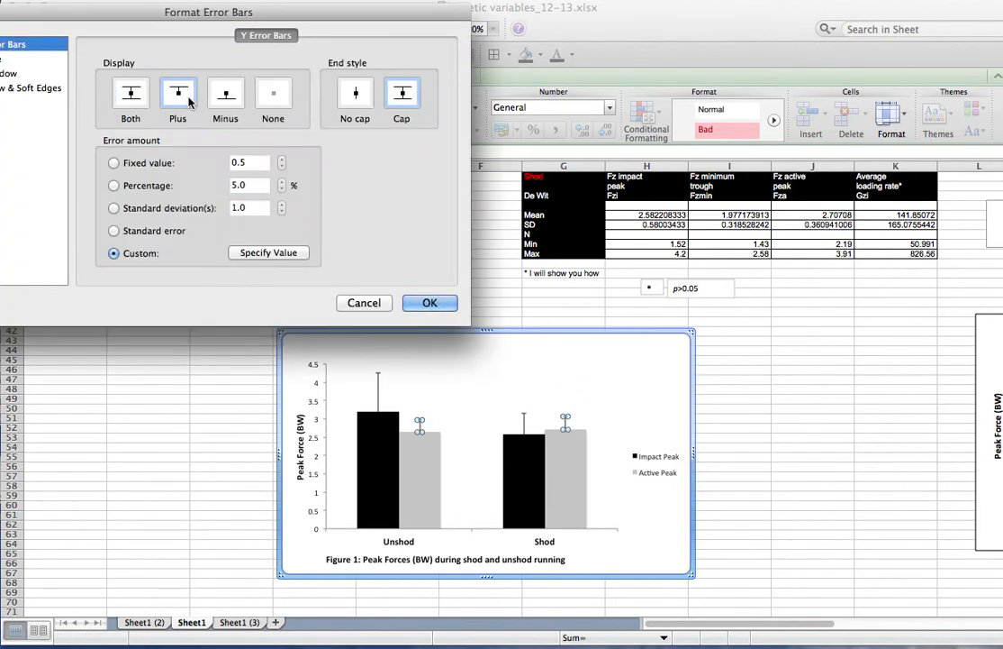
click(429, 304)
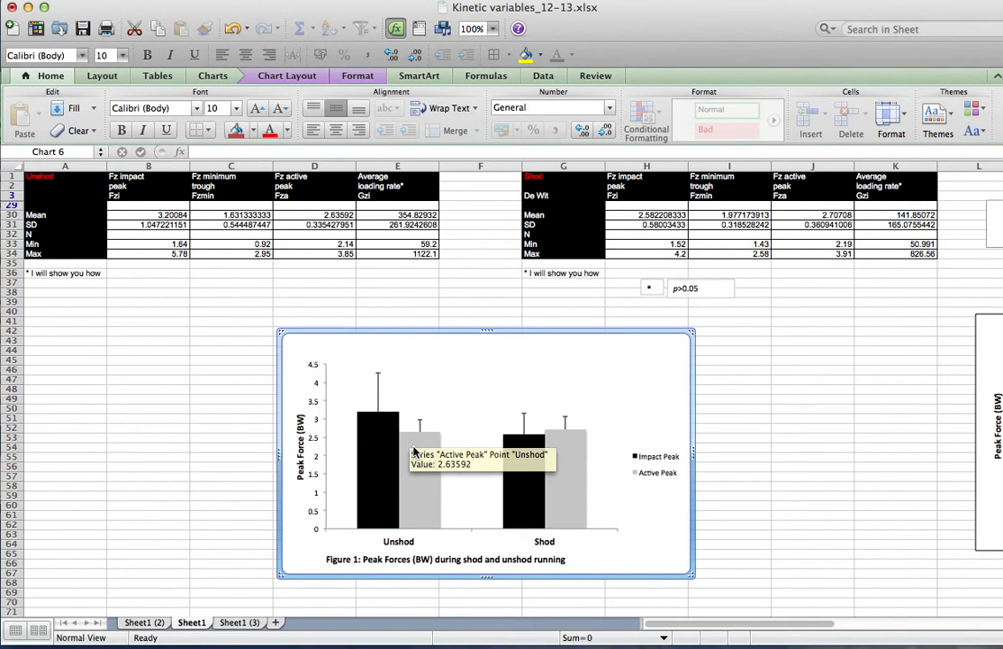
Try to move the asterisk text box onto the chart above the unshod Impact Peak bar
click(651, 288)
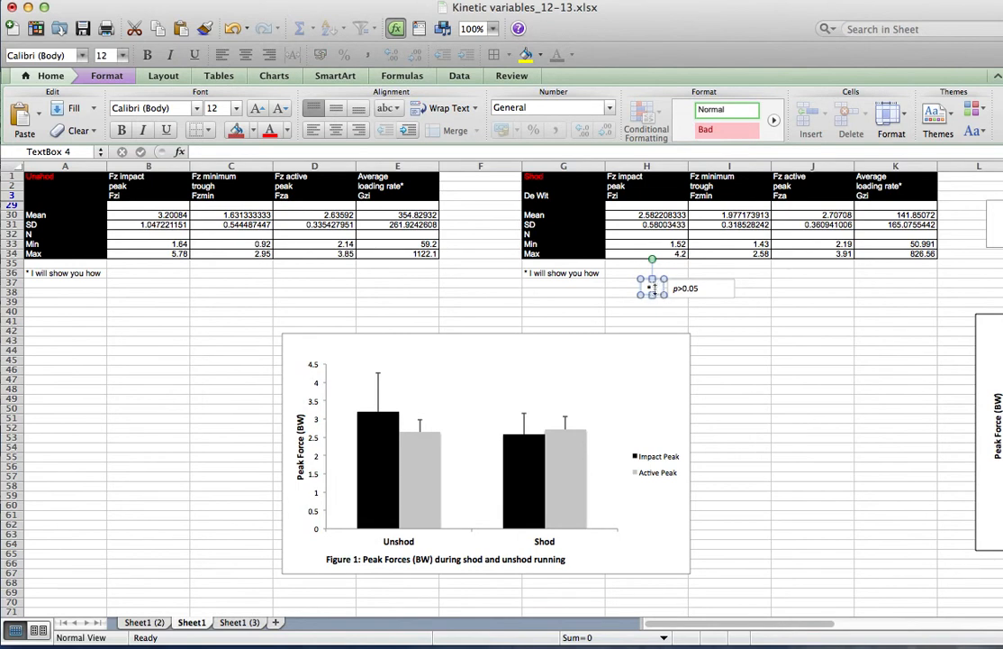
drag(640, 293, 394, 382)
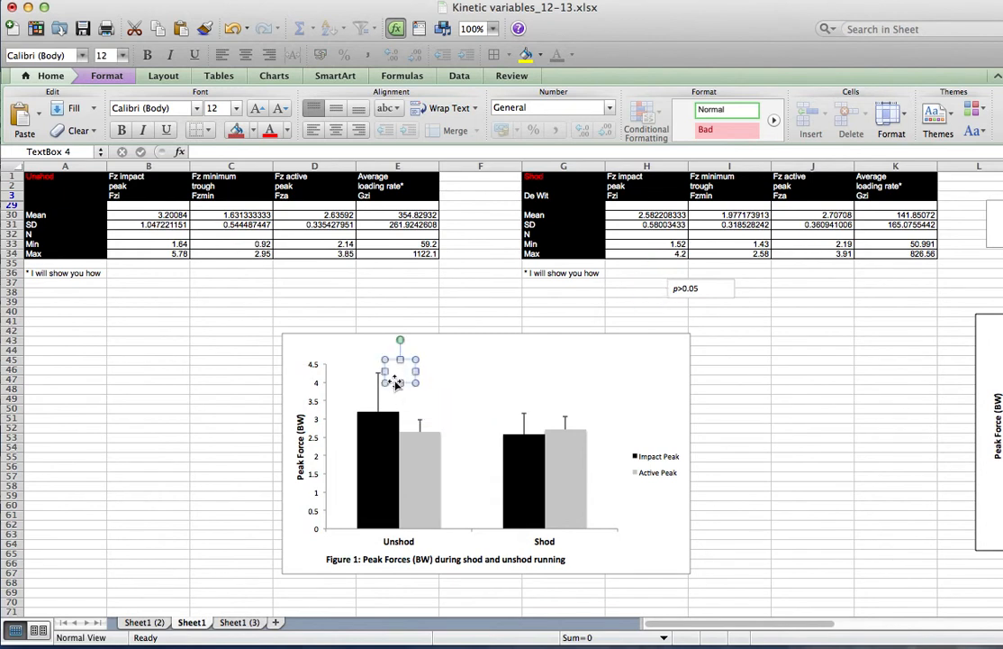
click(468, 385)
click(563, 312)
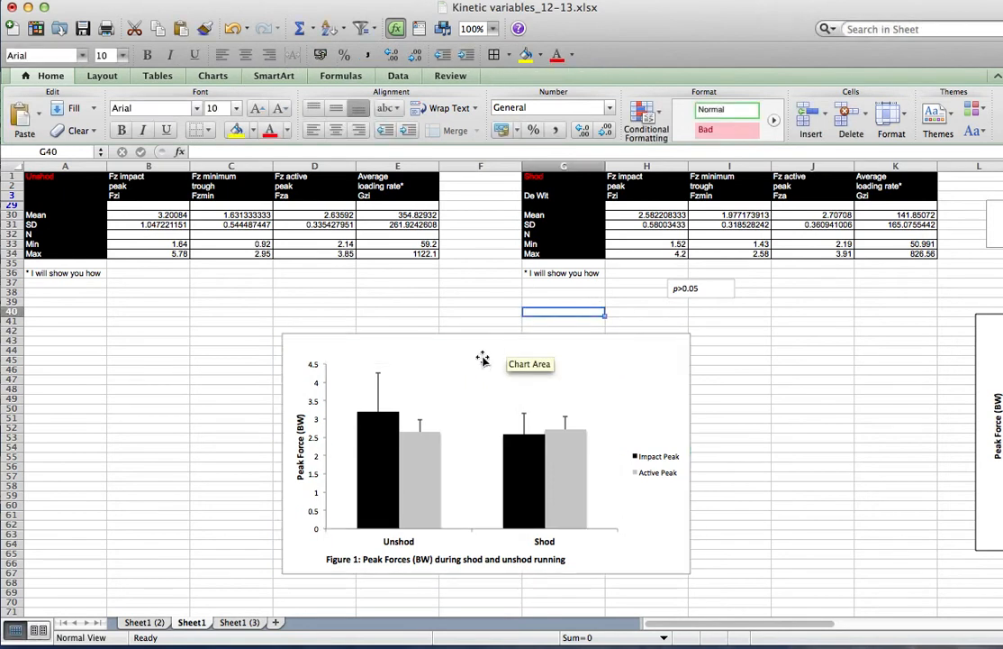
Insert a text box containing "*" above the unshod Impact Peak bar
click(130, 2)
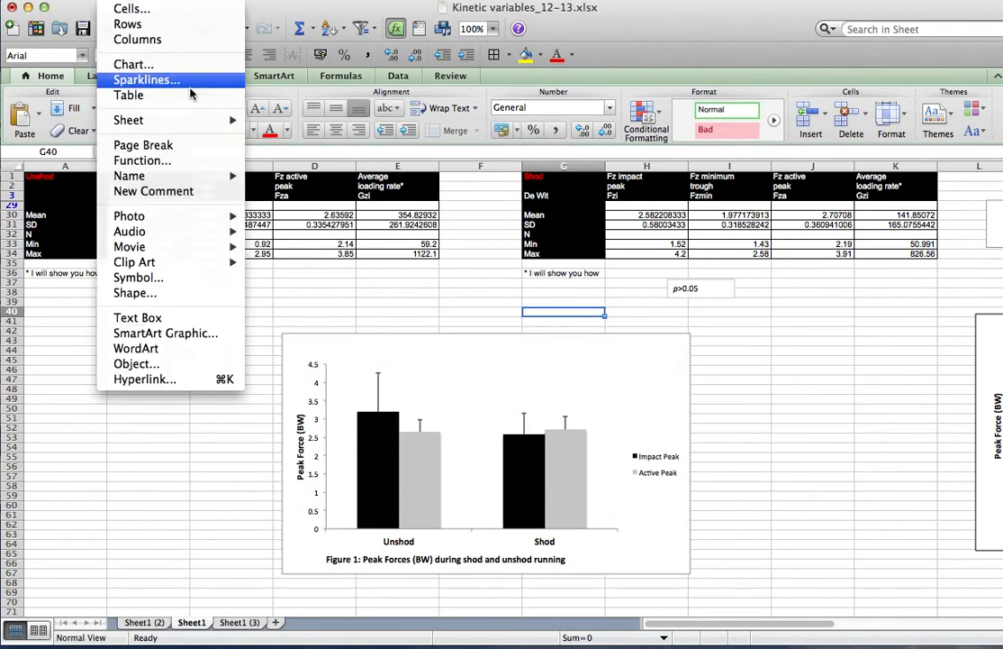
click(135, 317)
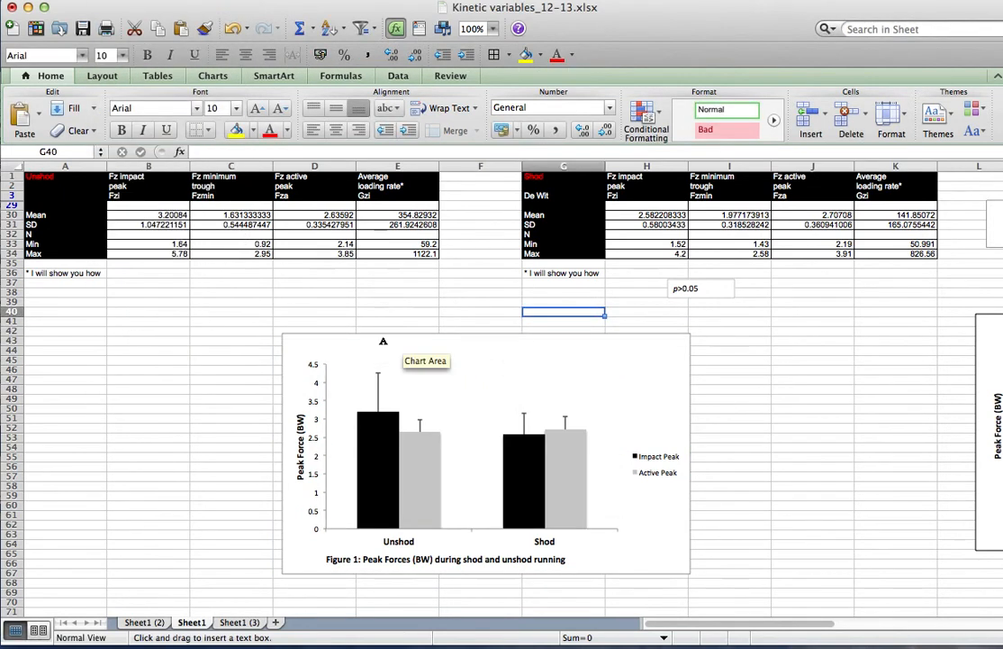
drag(384, 357, 416, 378)
text(*)
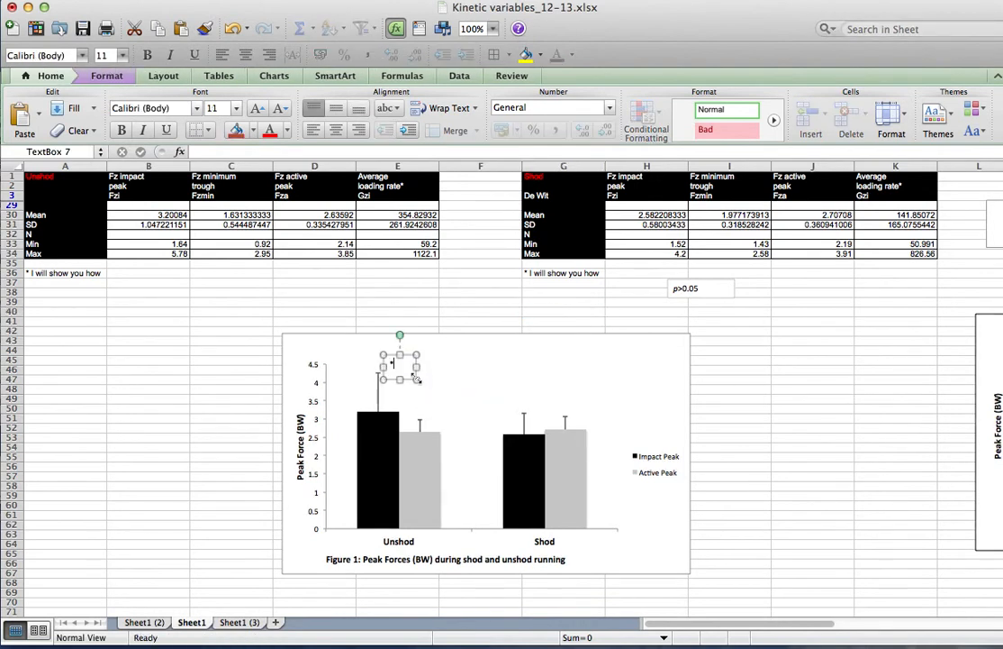
Enlarge the asterisk in the text box to a font size of 14 pt
drag(410, 355, 414, 361)
click(235, 111)
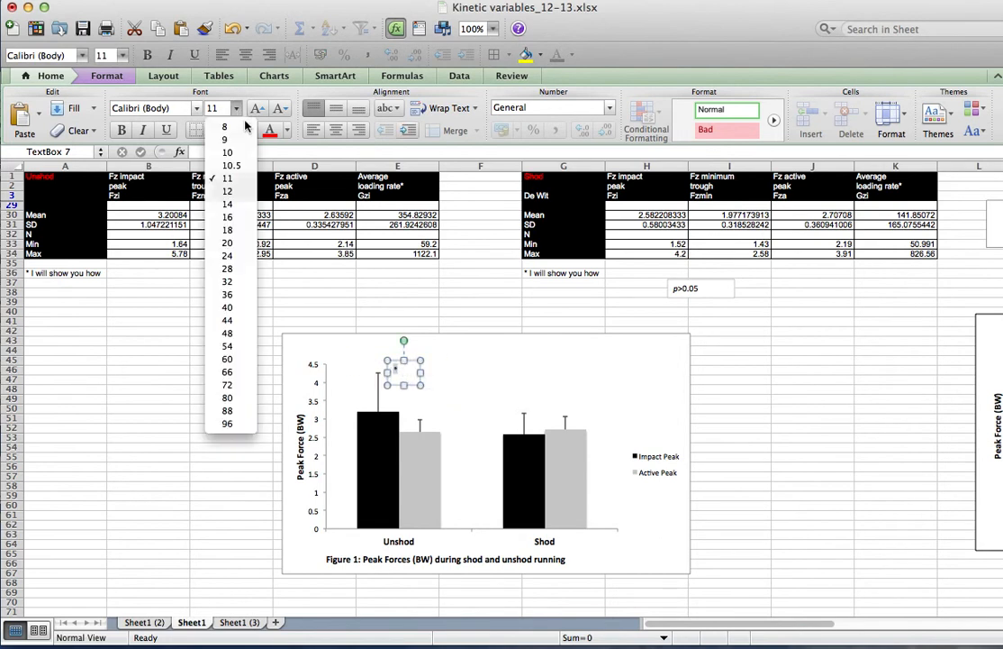
click(240, 197)
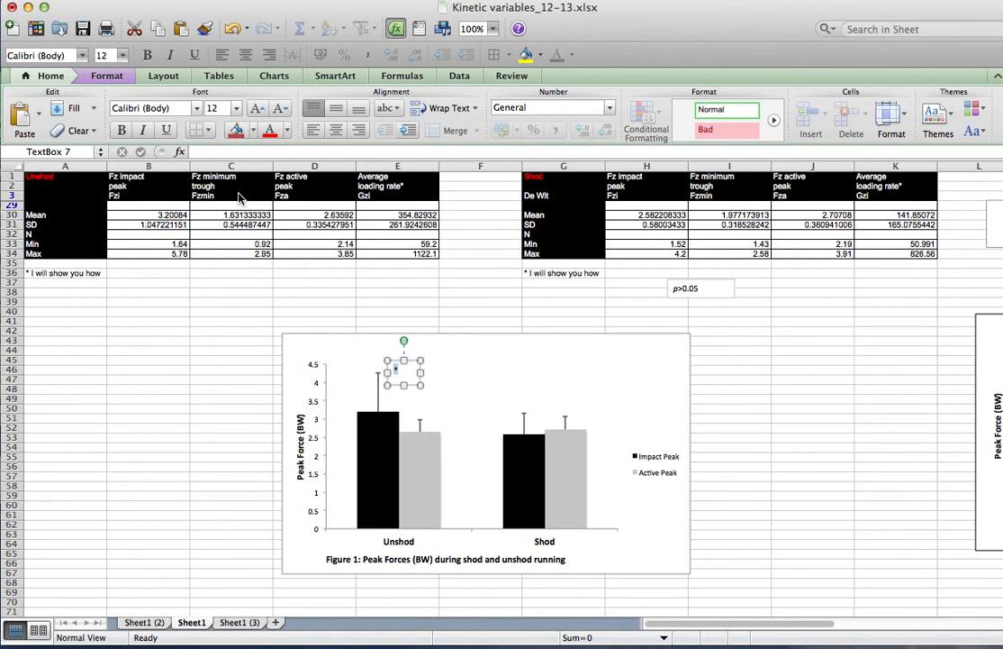
click(236, 108)
click(233, 206)
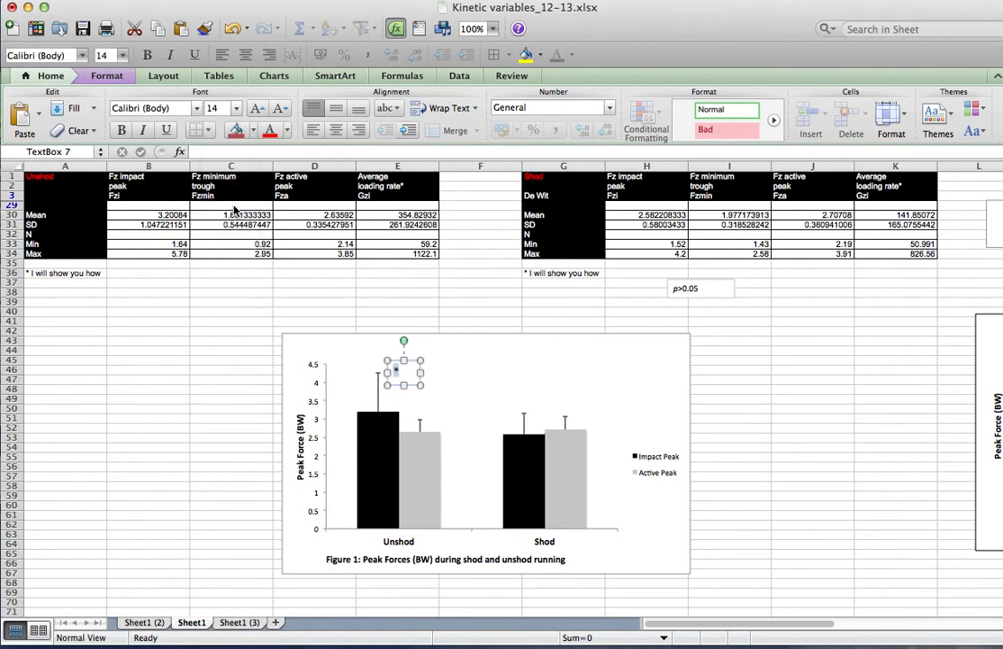
click(741, 368)
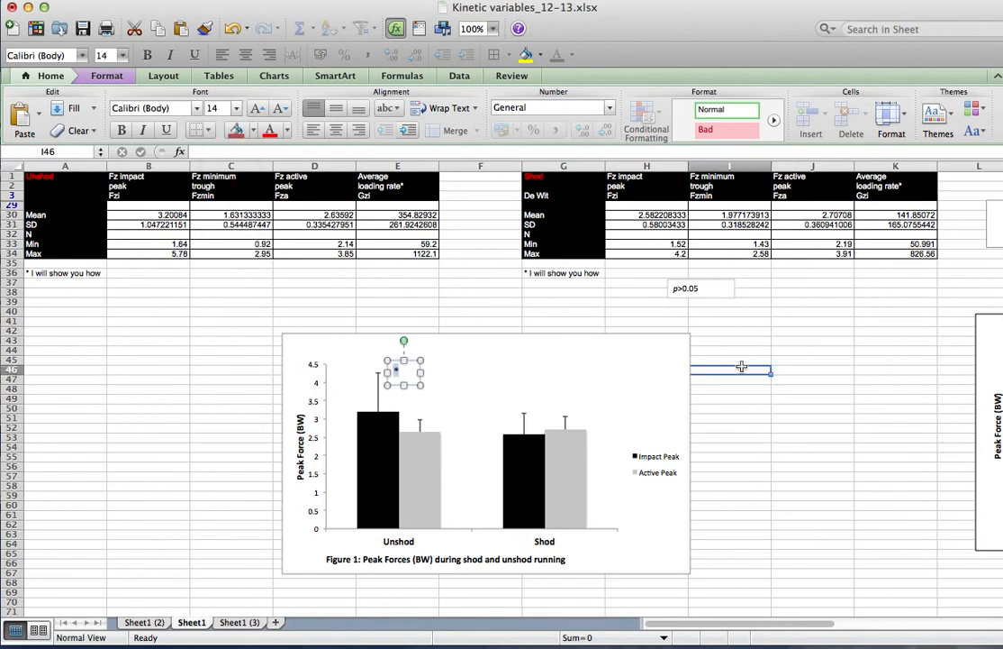
Insert a text box reading "p>0.05" in the chart's upper right corner and italicize the p
click(693, 297)
mouse_move(712, 298)
mouse_down()
mouse_move(679, 359)
mouse_move(663, 361)
mouse_move(711, 317)
mouse_up()
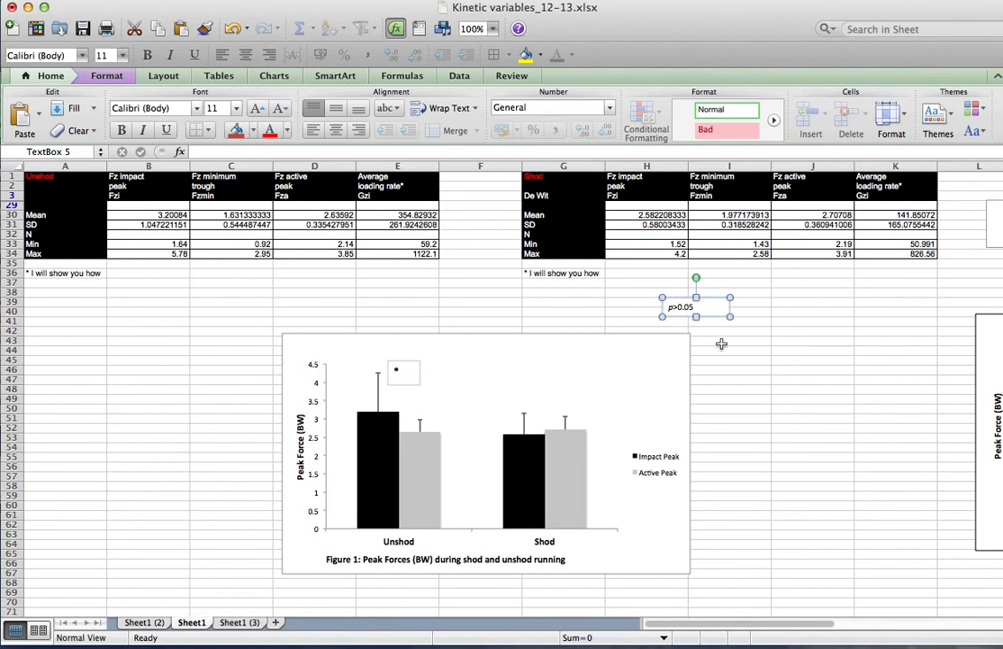
click(116, 2)
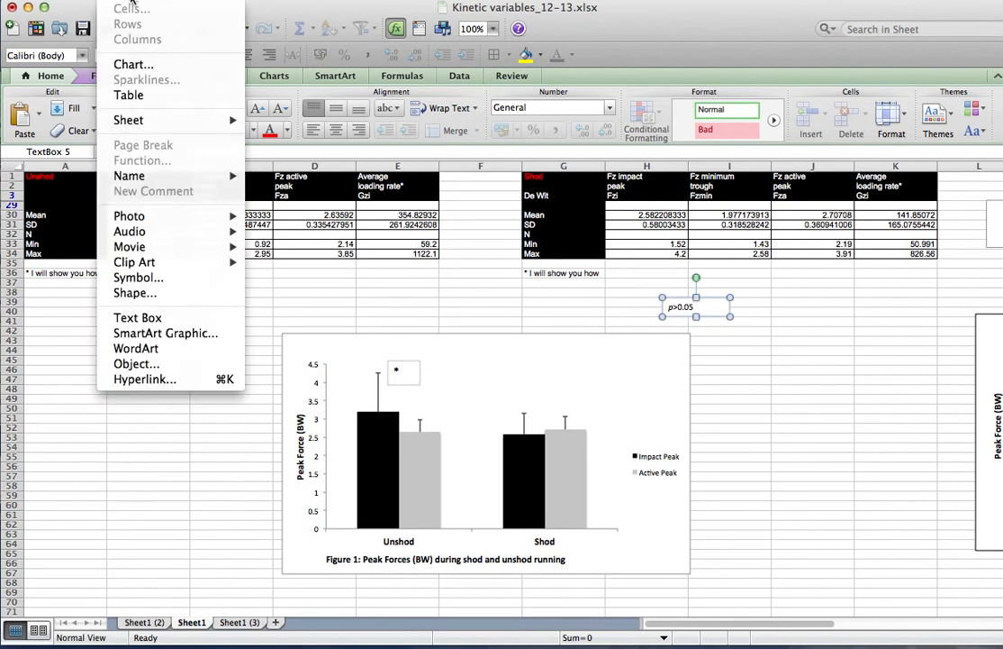
click(144, 320)
drag(596, 347, 670, 364)
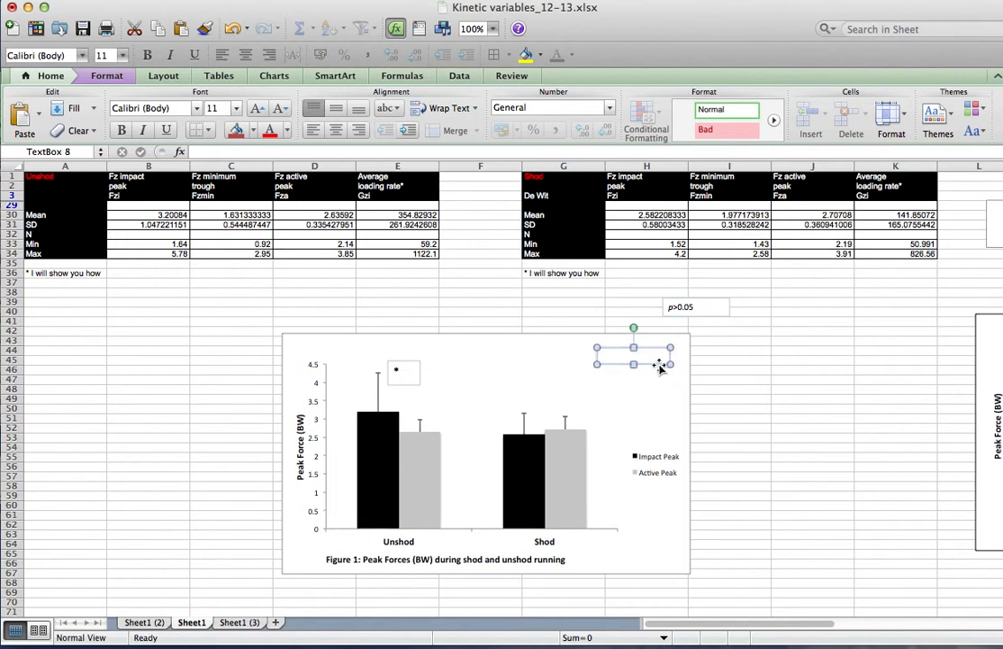
text(p>0.05)
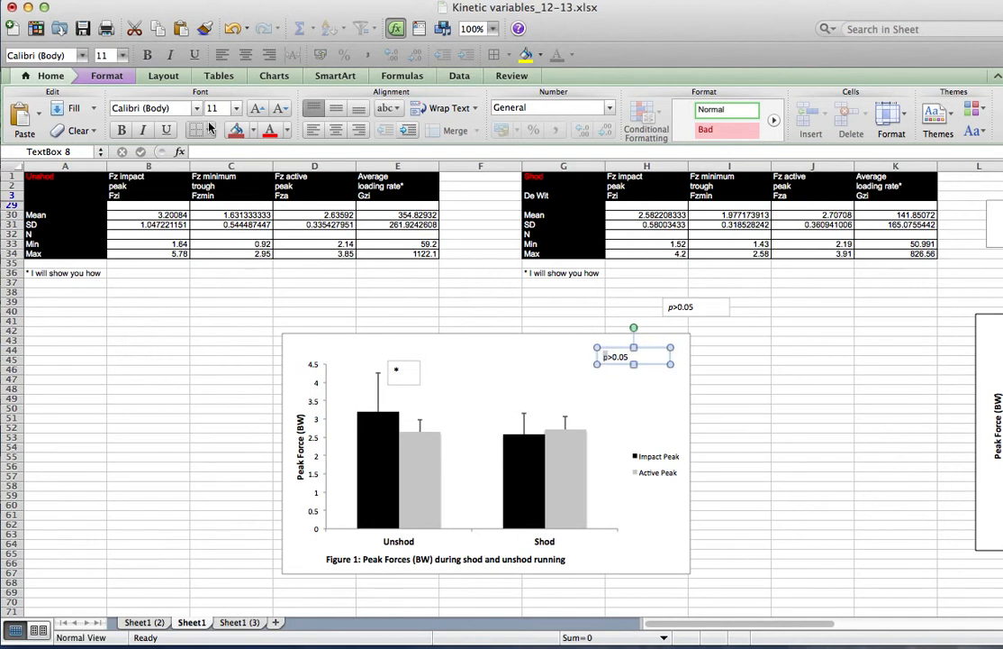
click(141, 130)
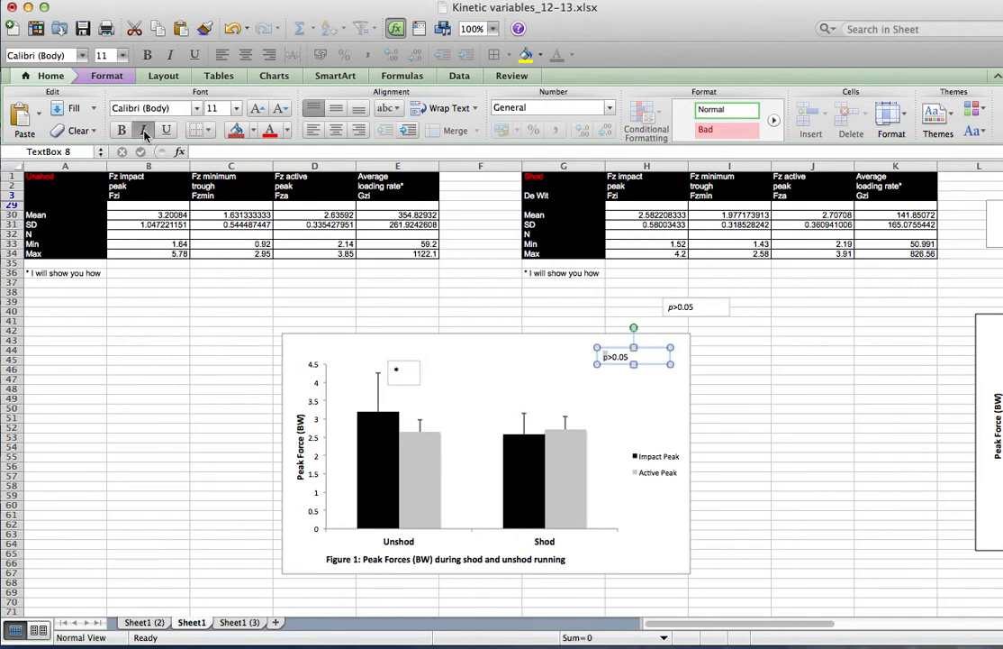
click(814, 473)
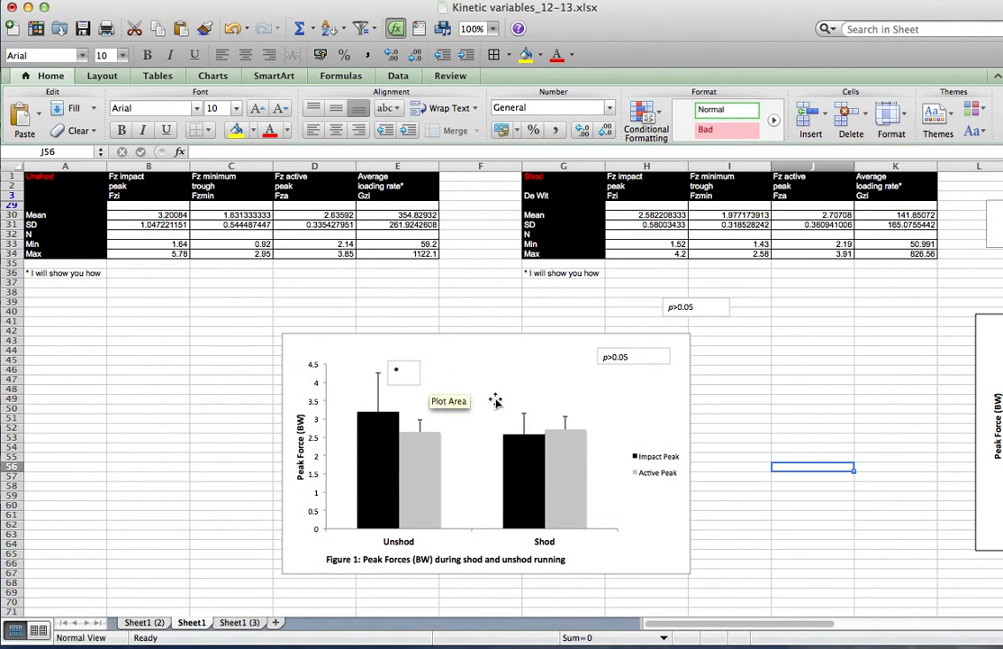
Give the chart area a solid black border line with a slightly increased line weight
click(477, 336)
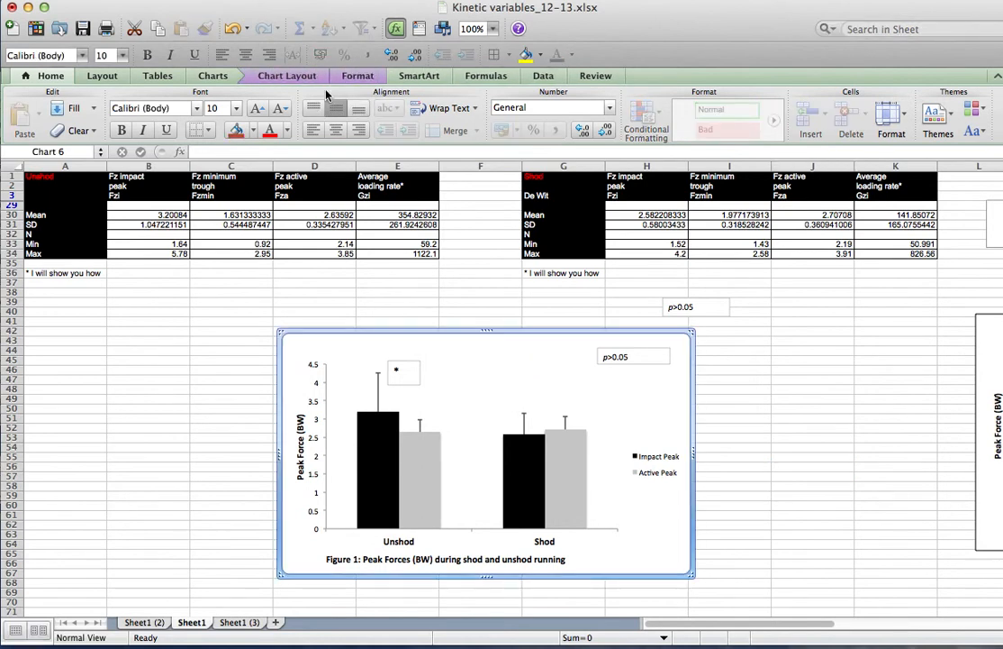
double_click(417, 333)
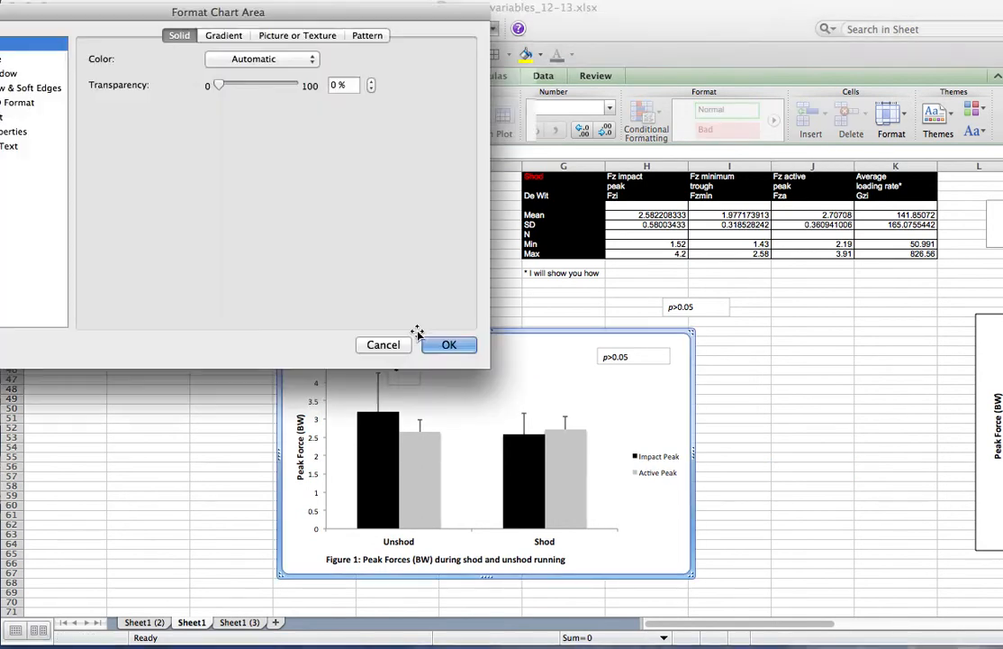
click(2, 58)
click(267, 59)
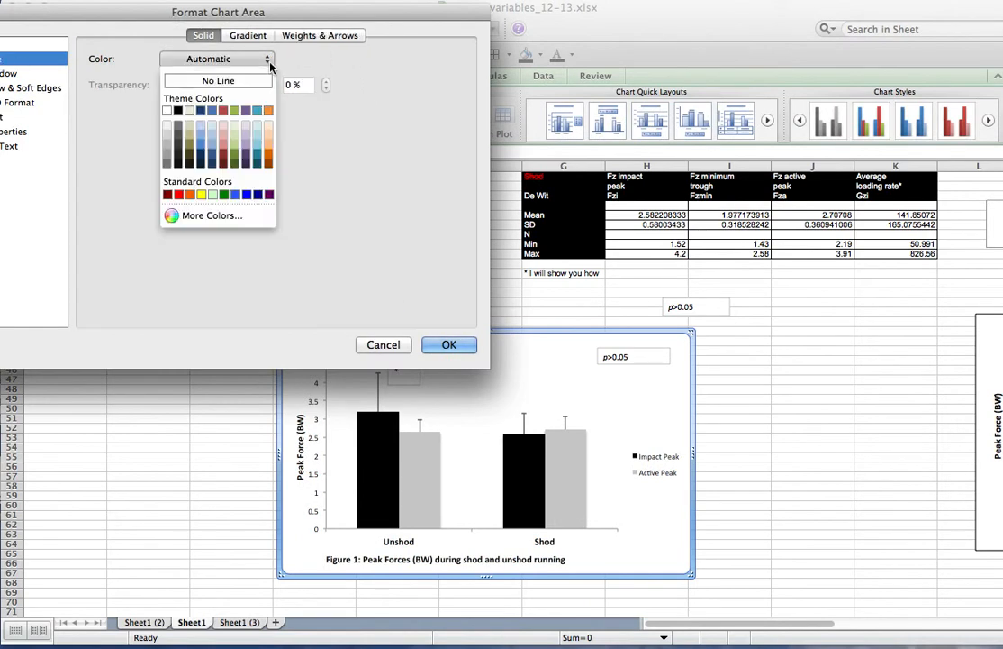
click(178, 111)
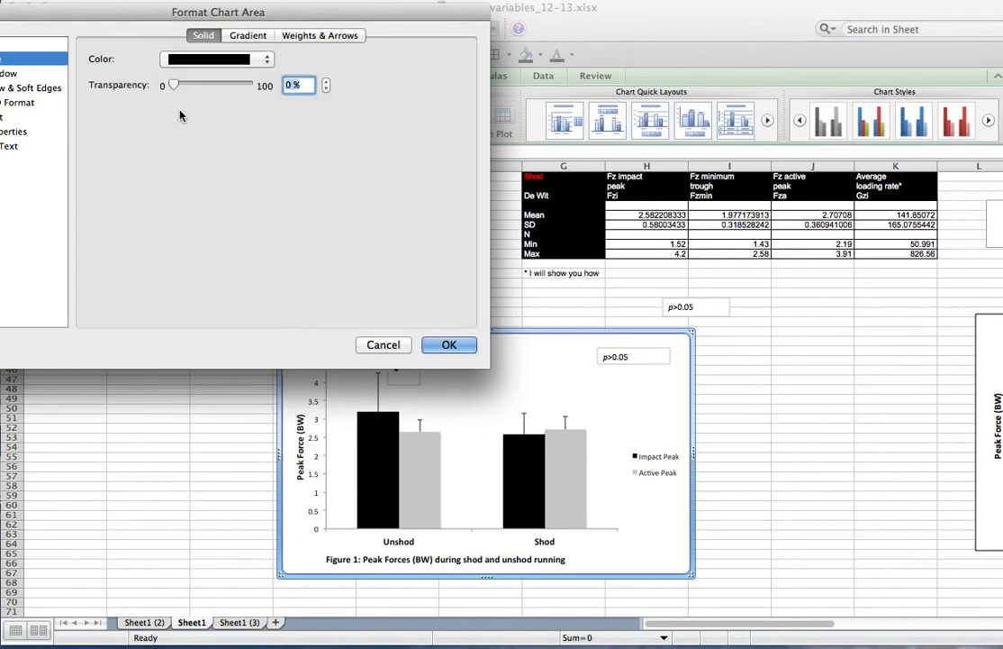
click(347, 38)
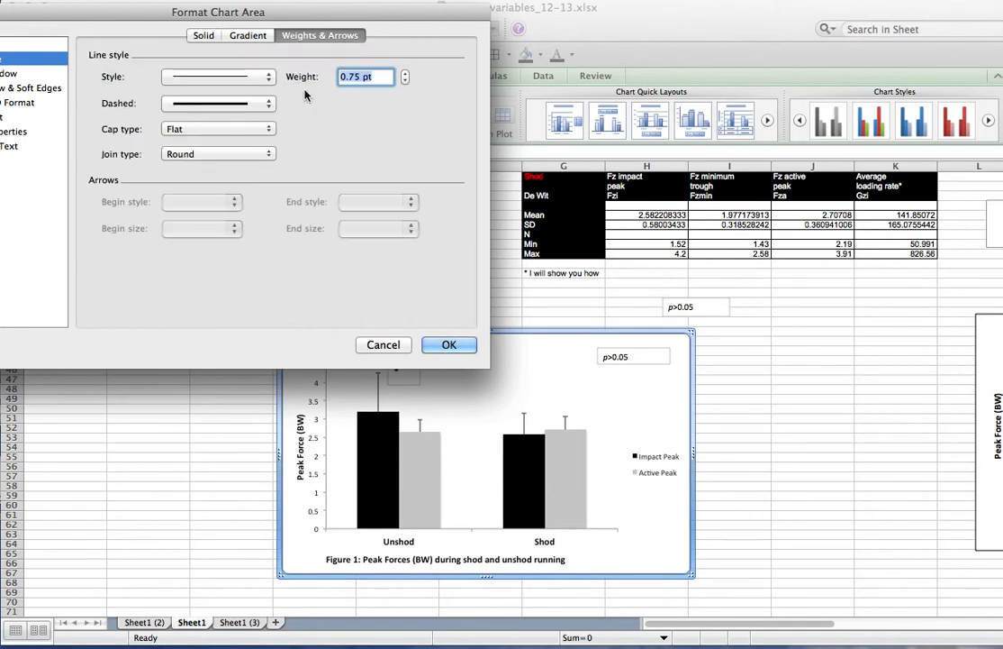
click(405, 75)
click(440, 346)
click(845, 437)
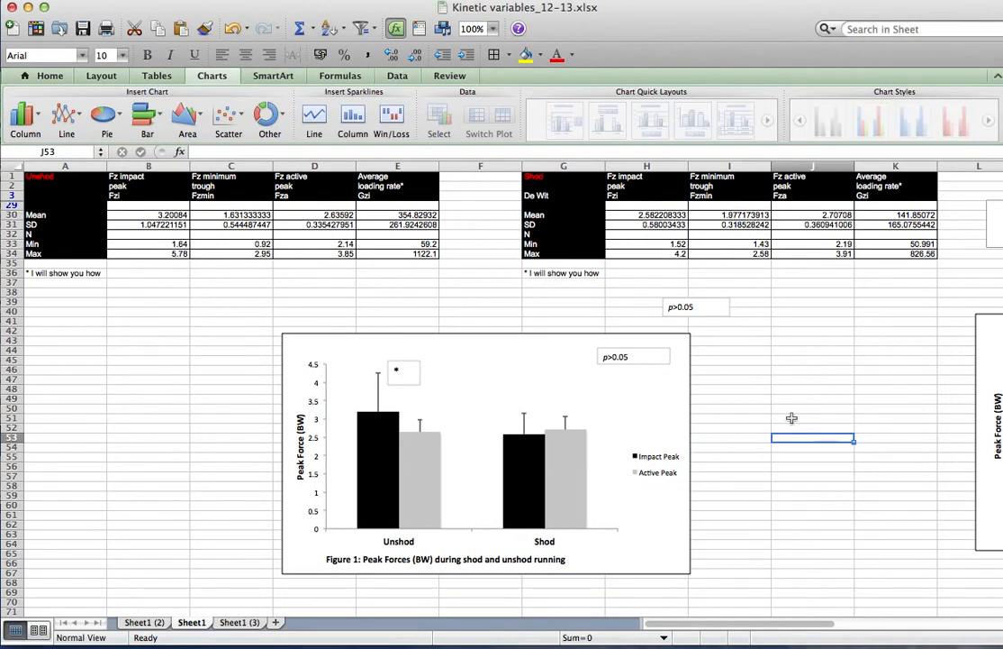
click(543, 333)
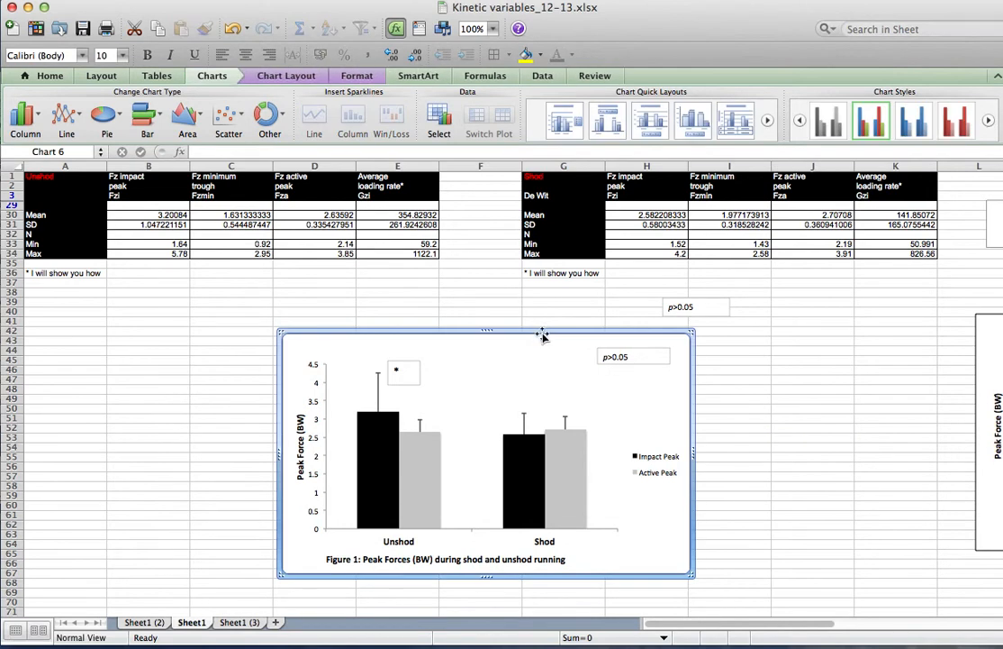